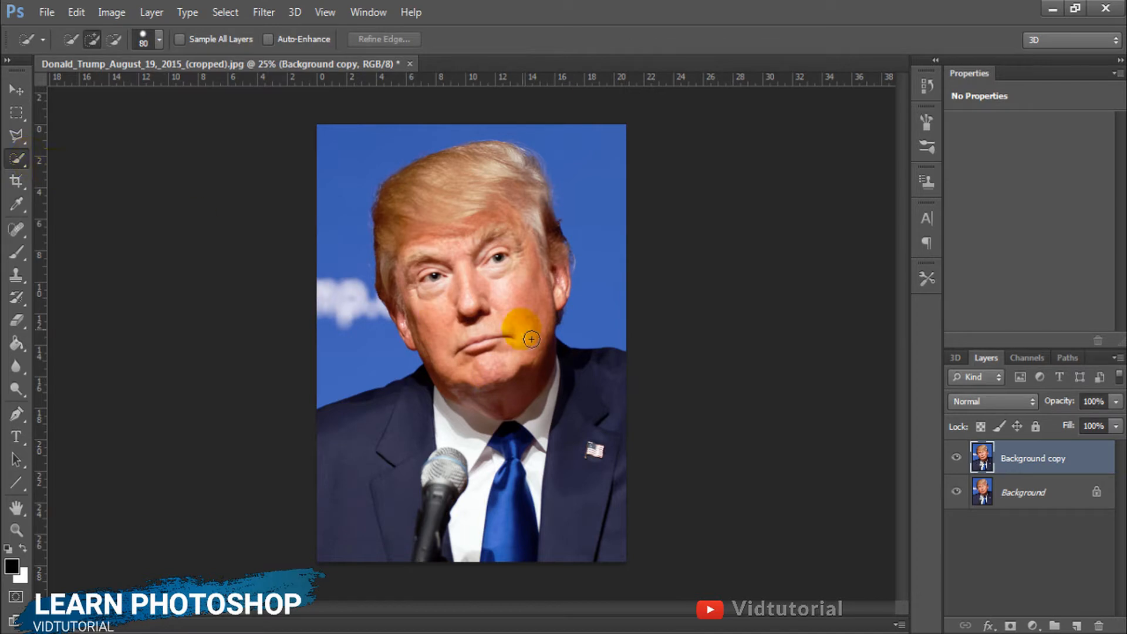
# - Select the whole man, including head, suit and microphone, on the Background copy layer with the Quick Selection tool
pyautogui.moveTo(417, 216); pyautogui.dragTo(435, 192)
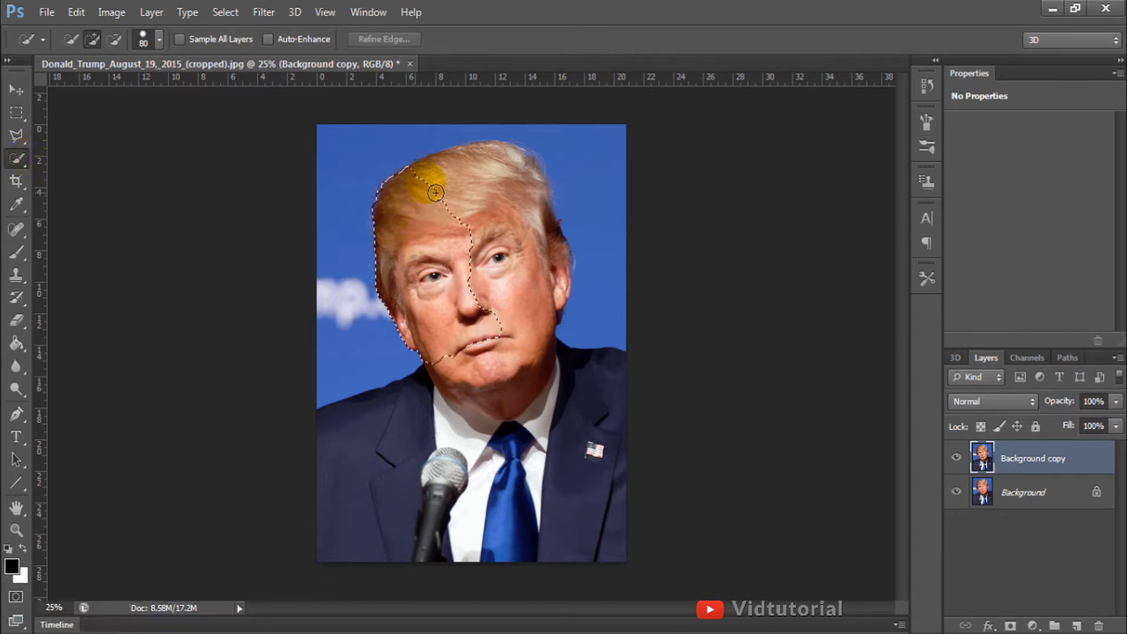
pyautogui.moveTo(514, 182)
pyautogui.mouseDown()
pyautogui.moveTo(544, 227)
pyautogui.moveTo(541, 302)
pyautogui.moveTo(496, 427)
pyautogui.moveTo(473, 443)
pyautogui.moveTo(350, 461)
pyautogui.mouseUp()
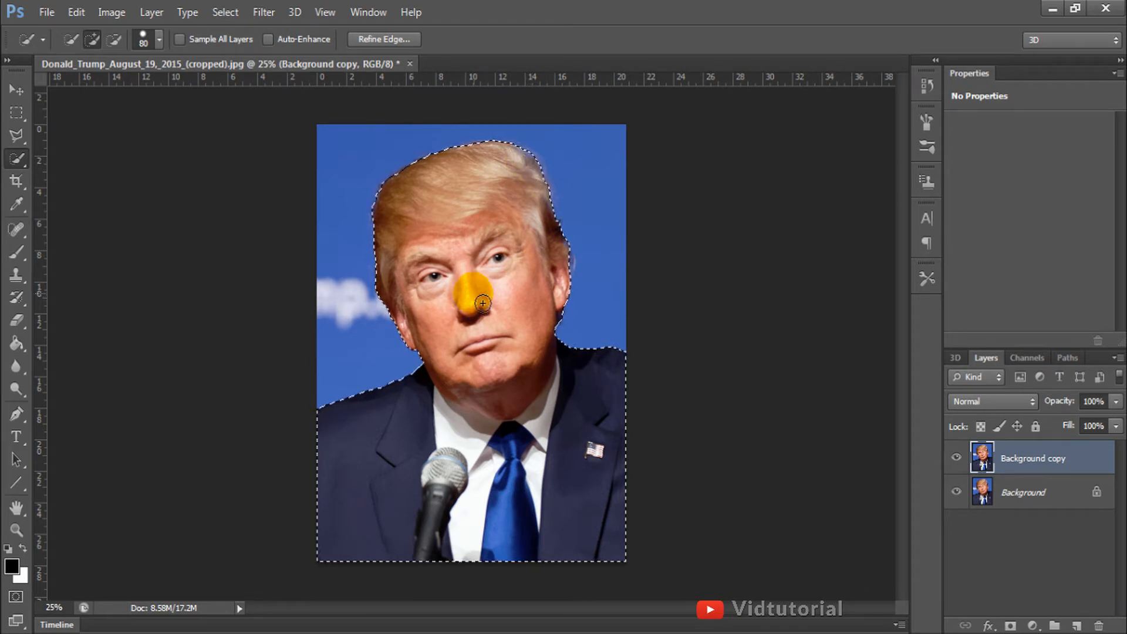
# - Refine the selection edge with a 13 px radius, brush along the hair outline, and output to a new layer with layer mask
pyautogui.click(385, 38)
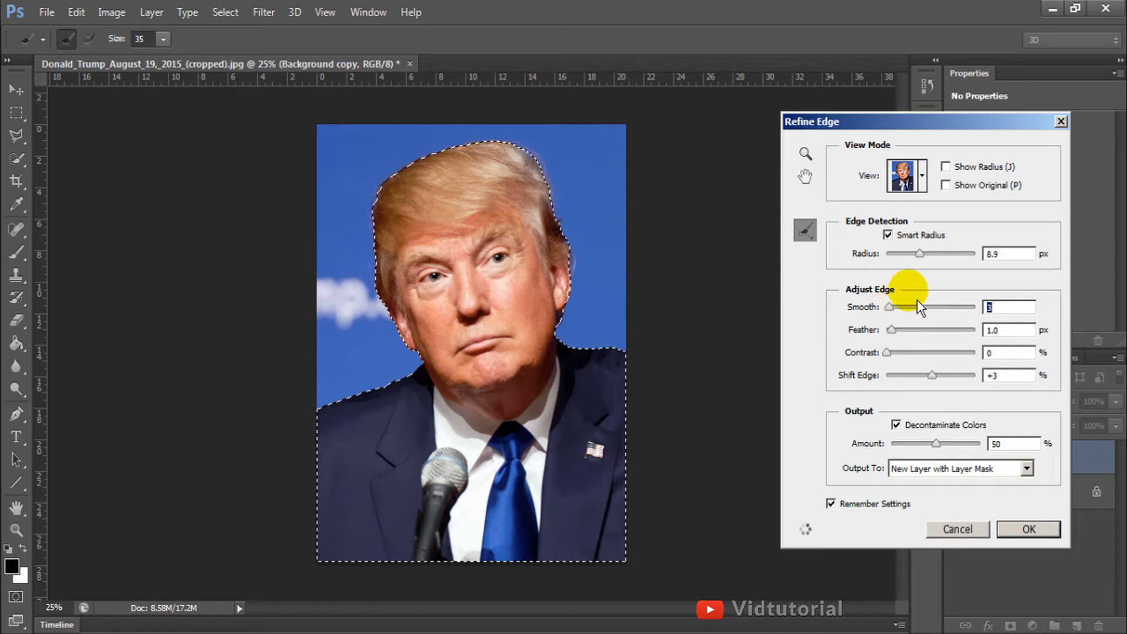
pyautogui.moveTo(920, 254); pyautogui.dragTo(932, 261)
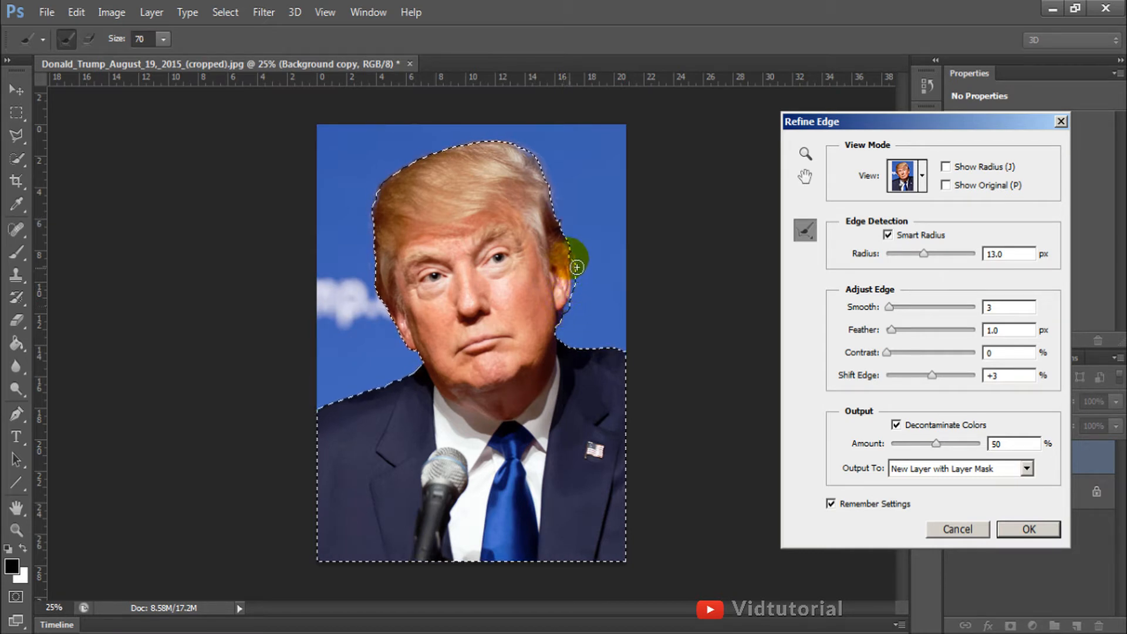
pyautogui.moveTo(541, 167)
pyautogui.mouseDown()
pyautogui.moveTo(411, 193)
pyautogui.moveTo(376, 290)
pyautogui.moveTo(385, 181)
pyautogui.mouseUp()
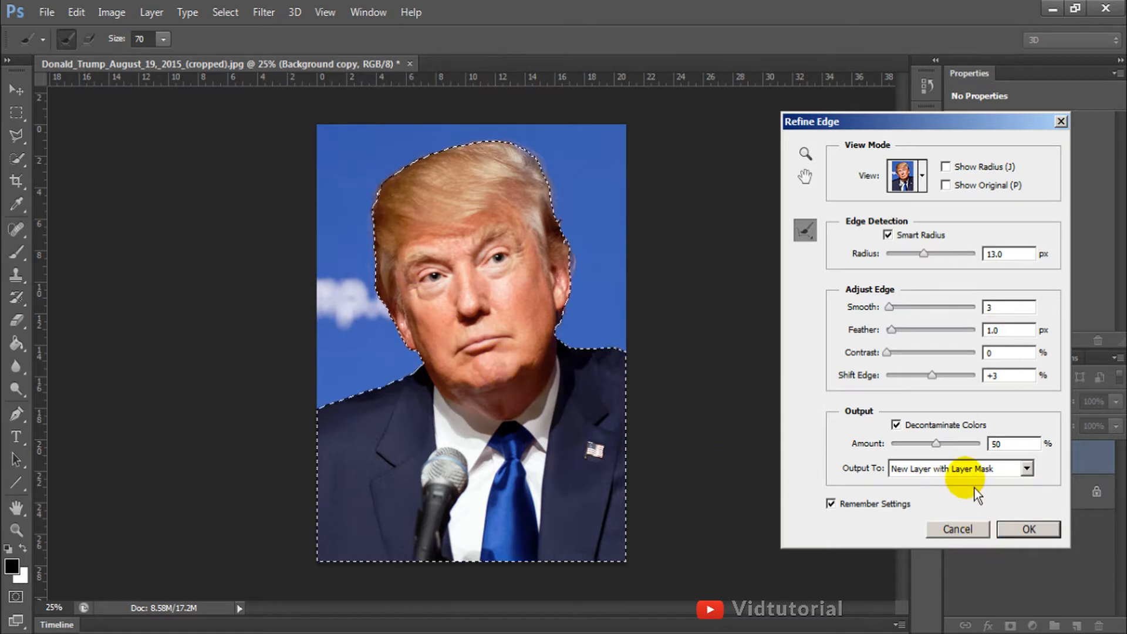
pyautogui.click(975, 470)
pyautogui.click(963, 529)
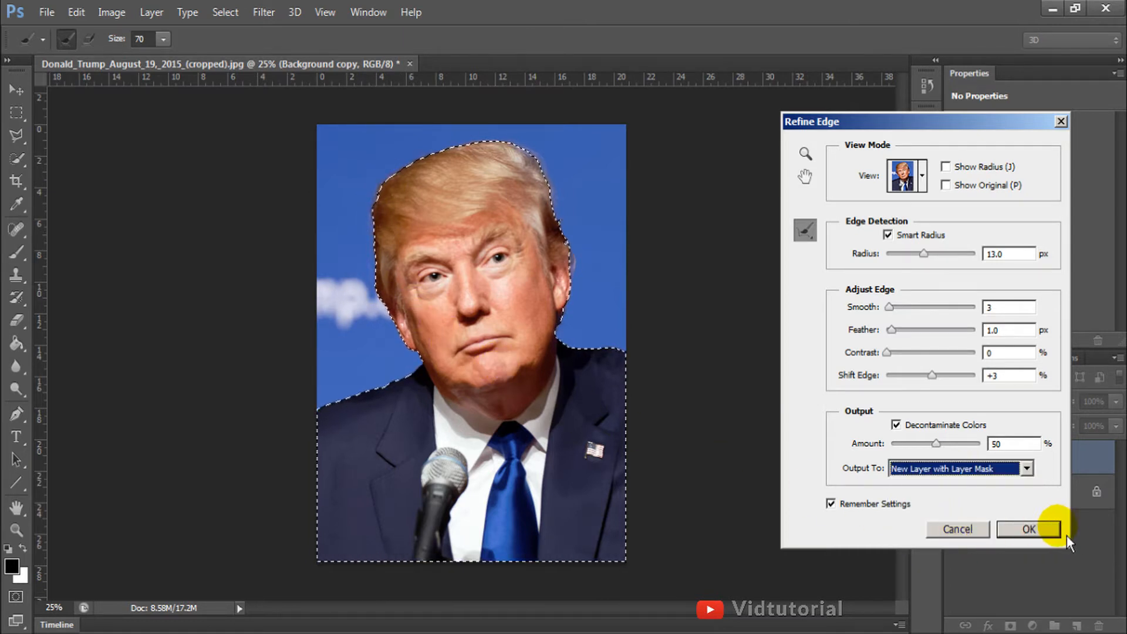
pyautogui.click(1051, 530)
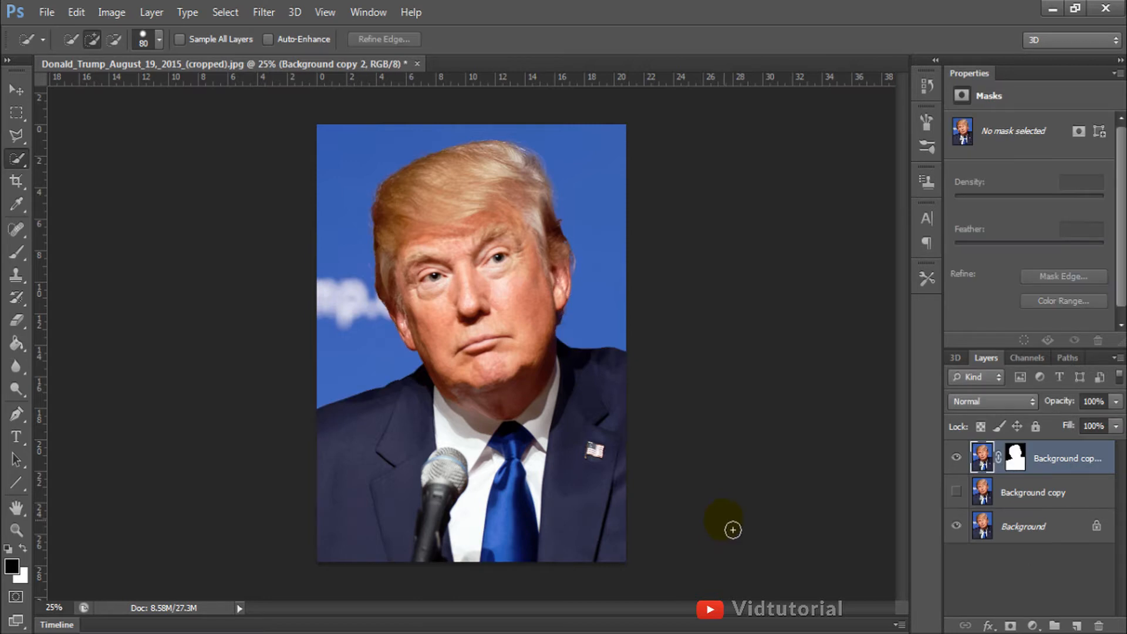
# - Hide the Background layer and apply the layer mask of the cut-out layer
pyautogui.click(956, 526)
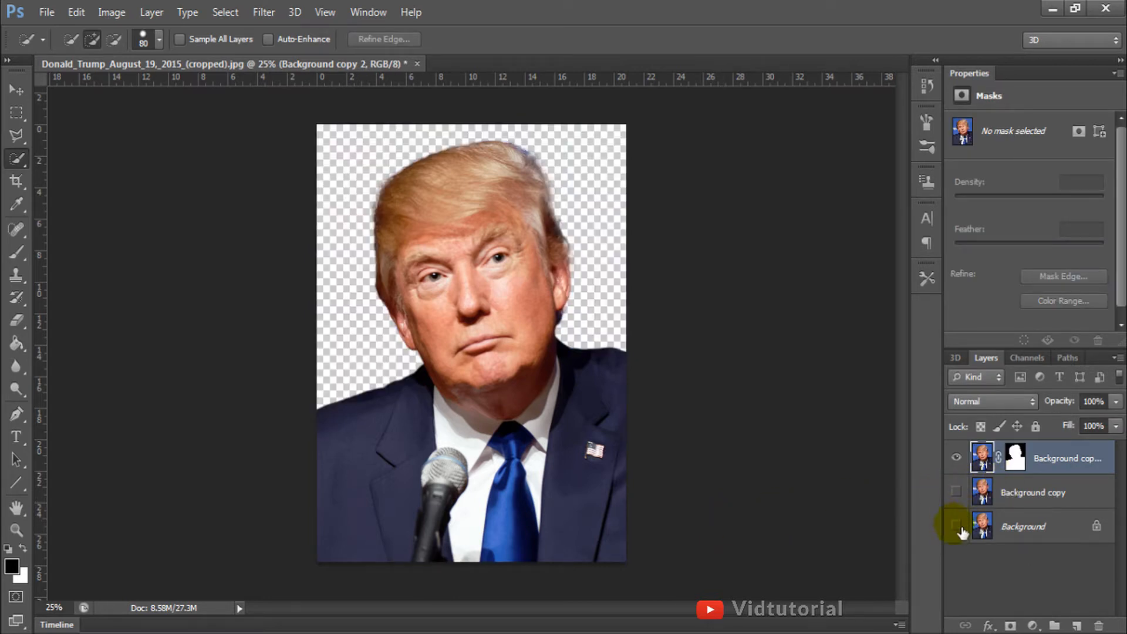
pyautogui.rightClick(1045, 463)
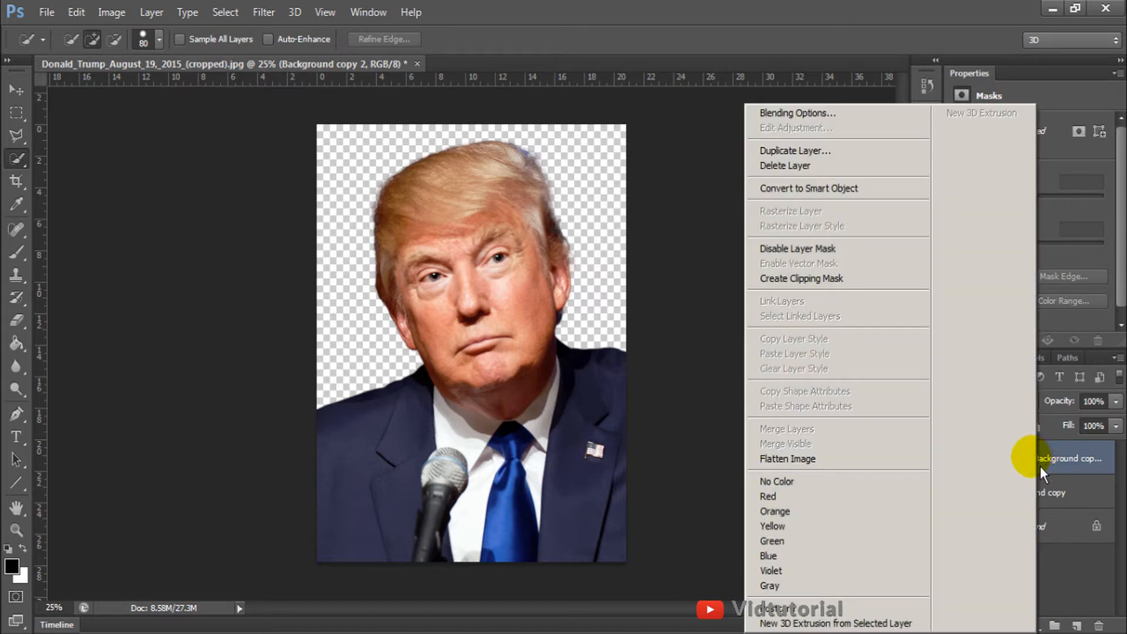
pyautogui.click(1077, 464)
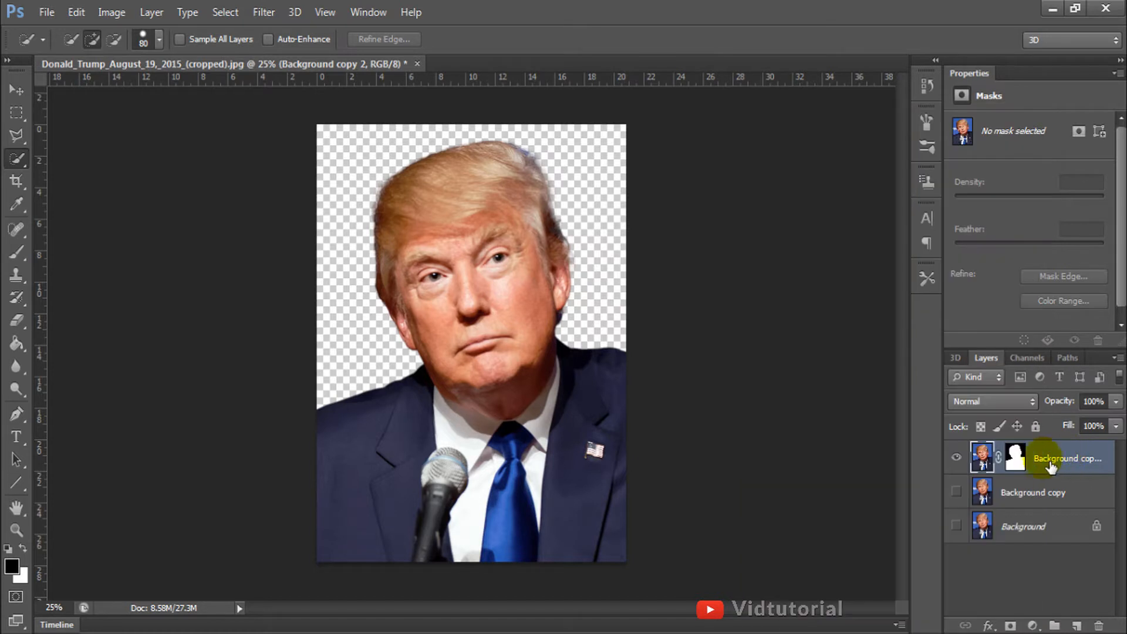
pyautogui.click(1020, 464)
pyautogui.rightClick(1021, 464)
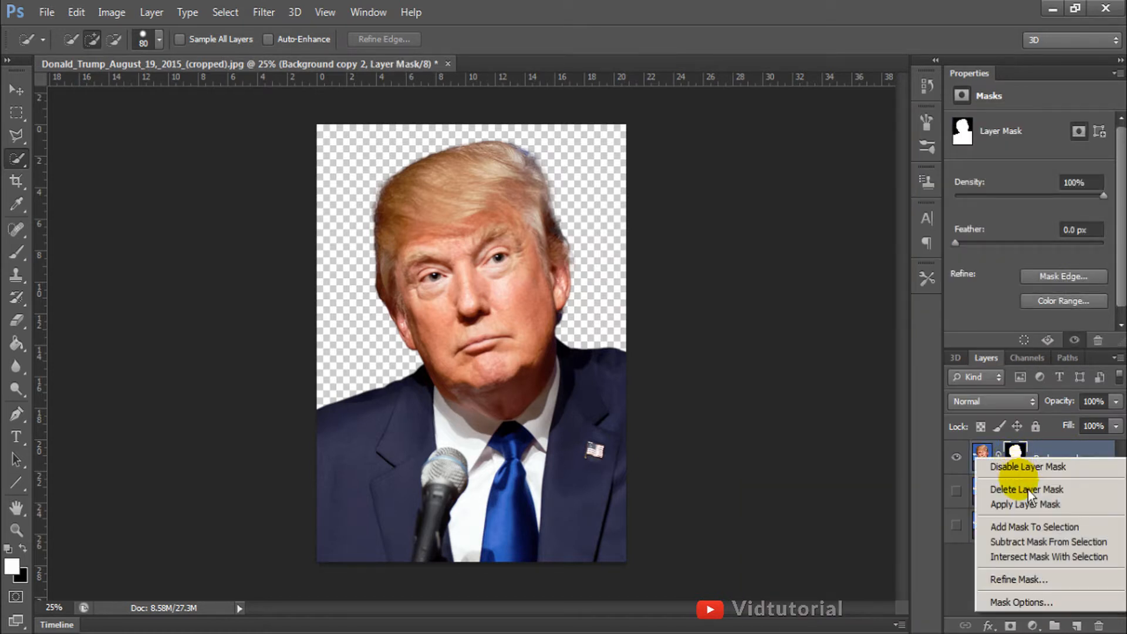
pyautogui.click(1027, 506)
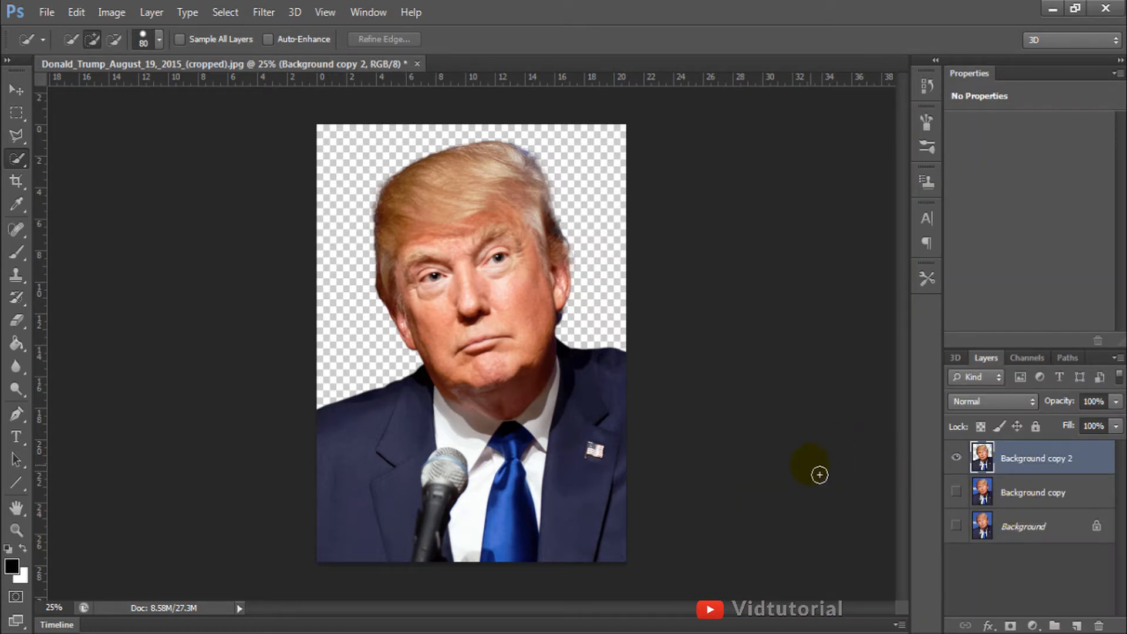
# - Scale the cut-out man down to about 65% with Free Transform, keeping him at the lower edge of the canvas
pyautogui.press('v')
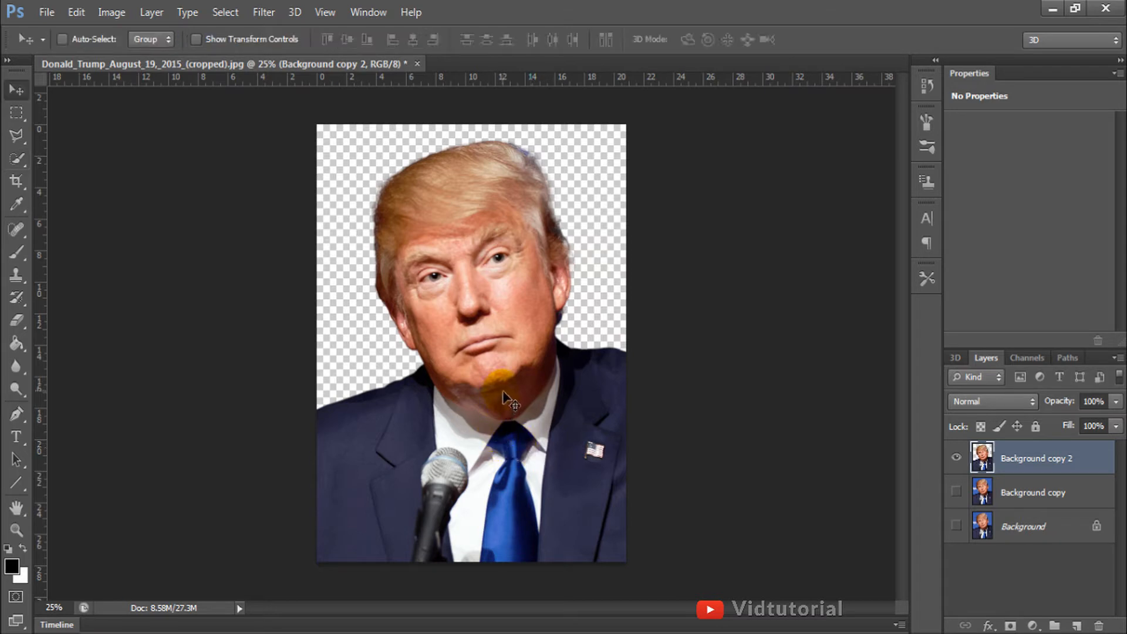
pyautogui.moveTo(503, 391)
pyautogui.mouseDown()
pyautogui.moveTo(469, 395)
pyautogui.moveTo(517, 394)
pyautogui.moveTo(501, 394)
pyautogui.mouseUp()
pyautogui.hotkey('ctrl', 't')
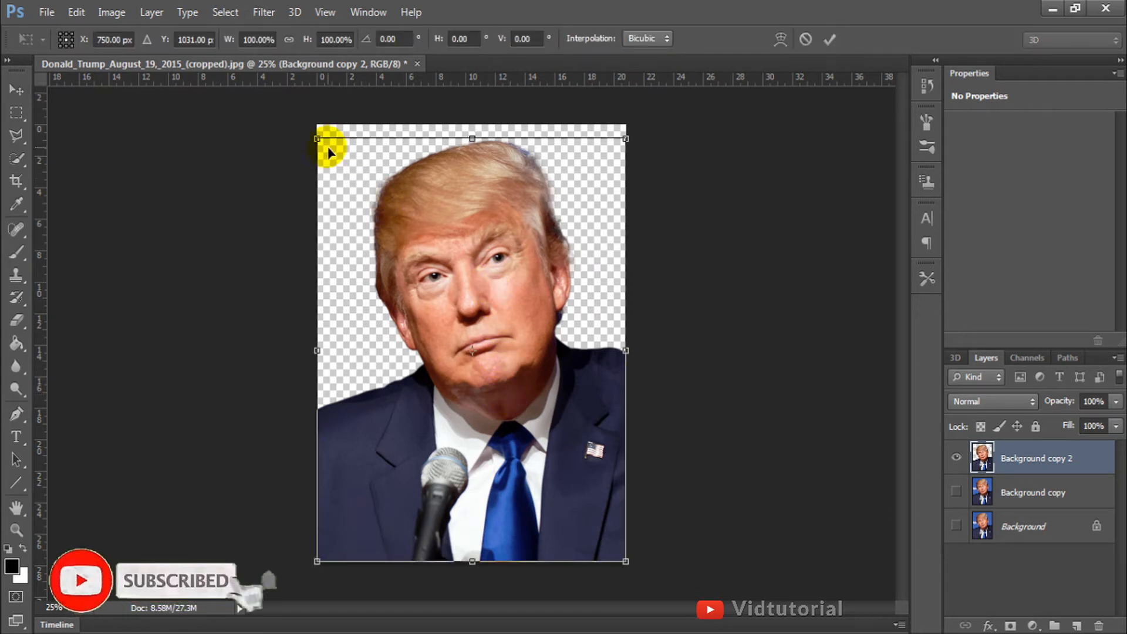
pyautogui.moveTo(325, 147); pyautogui.dragTo(415, 275)
pyautogui.moveTo(491, 325); pyautogui.dragTo(452, 325)
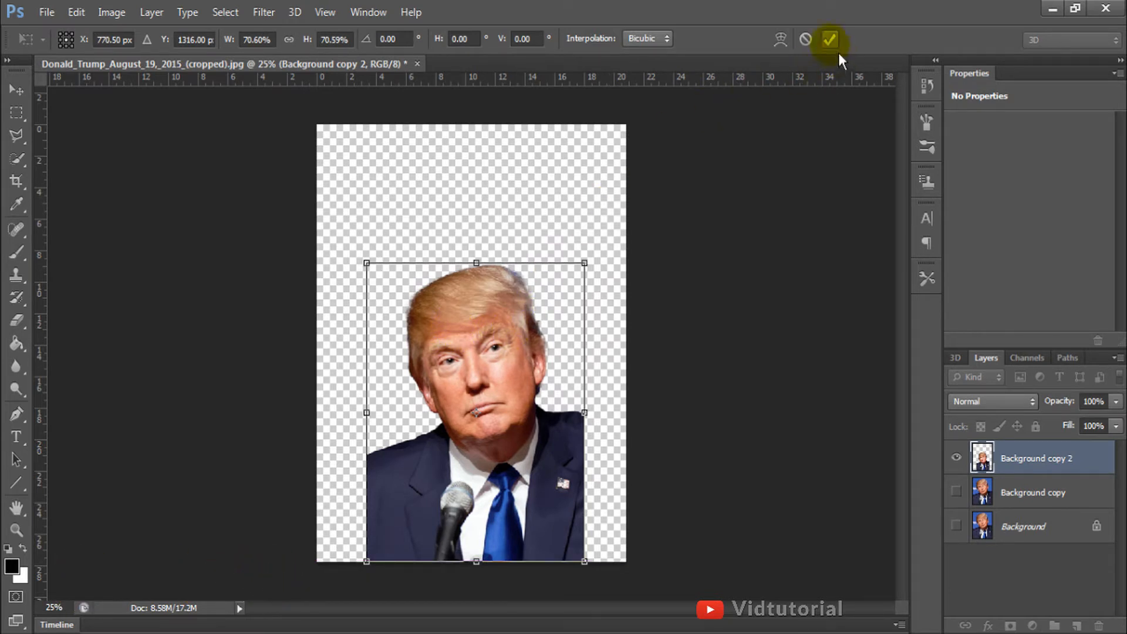
pyautogui.moveTo(584, 263); pyautogui.dragTo(568, 287)
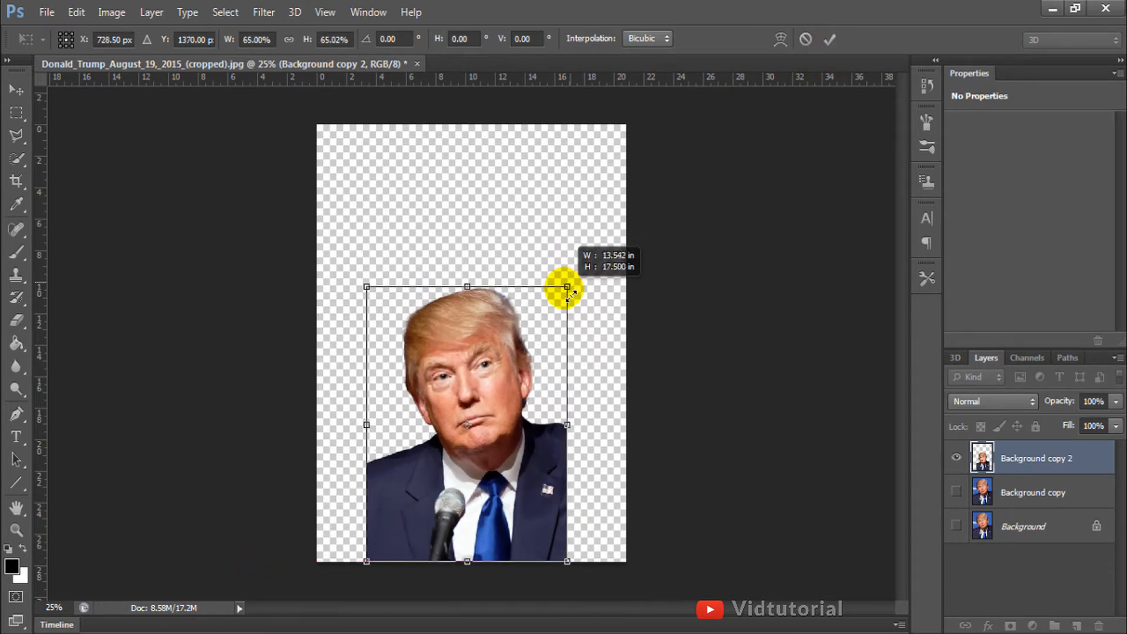
pyautogui.click(829, 39)
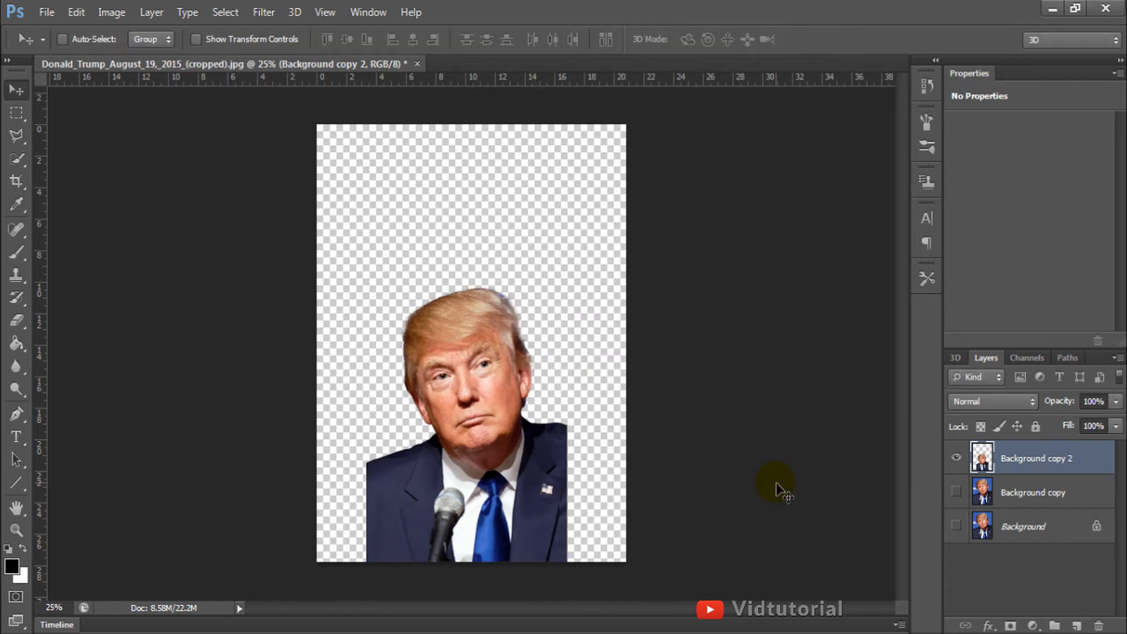
# - Trace a Pen tool path along the man's jawline and chin, from beneath one ear to beneath the other
pyautogui.hotkey('ctrl', '+')
pyautogui.hotkey('ctrl', '+')
pyautogui.hotkey('ctrl', '+')
pyautogui.hotkey('ctrl', '+')
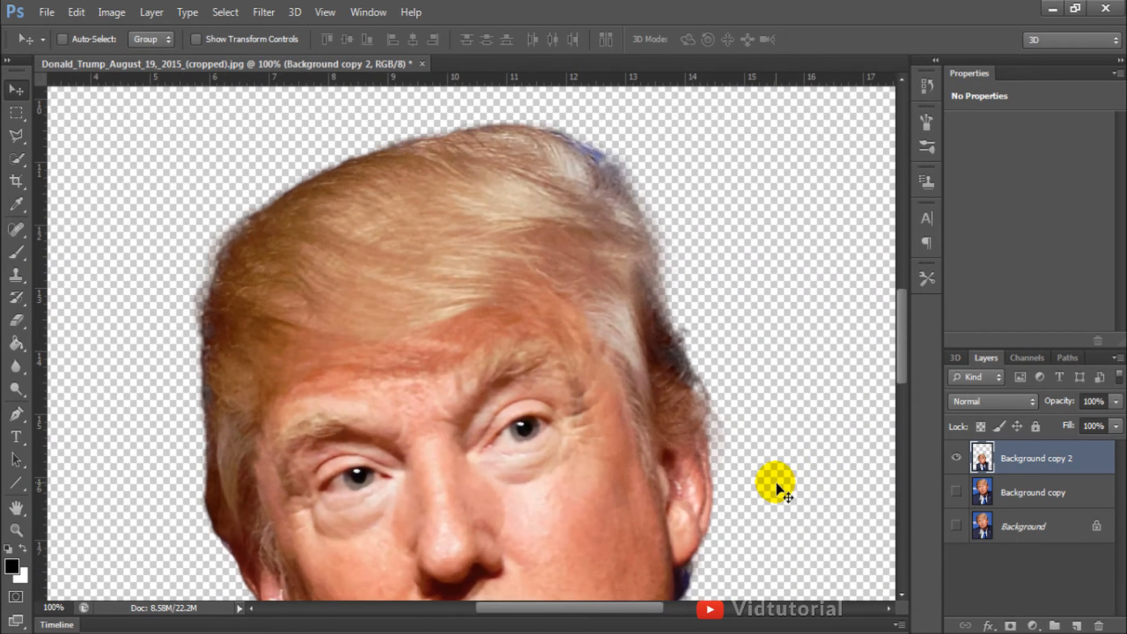
pyautogui.moveTo(903, 325); pyautogui.dragTo(916, 395)
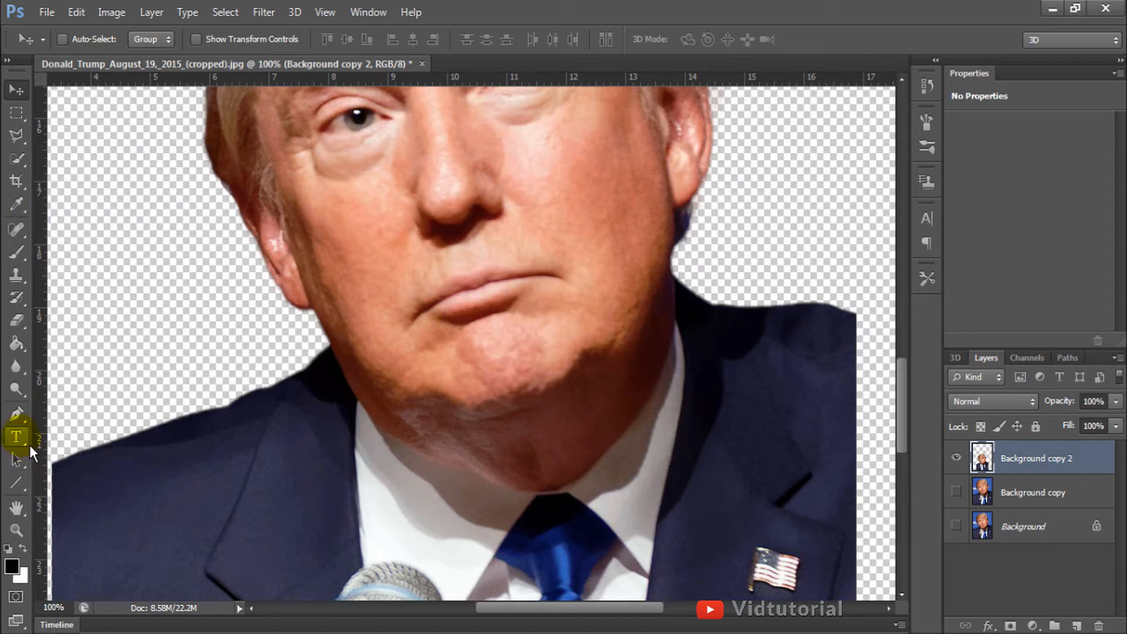
pyautogui.click(26, 489)
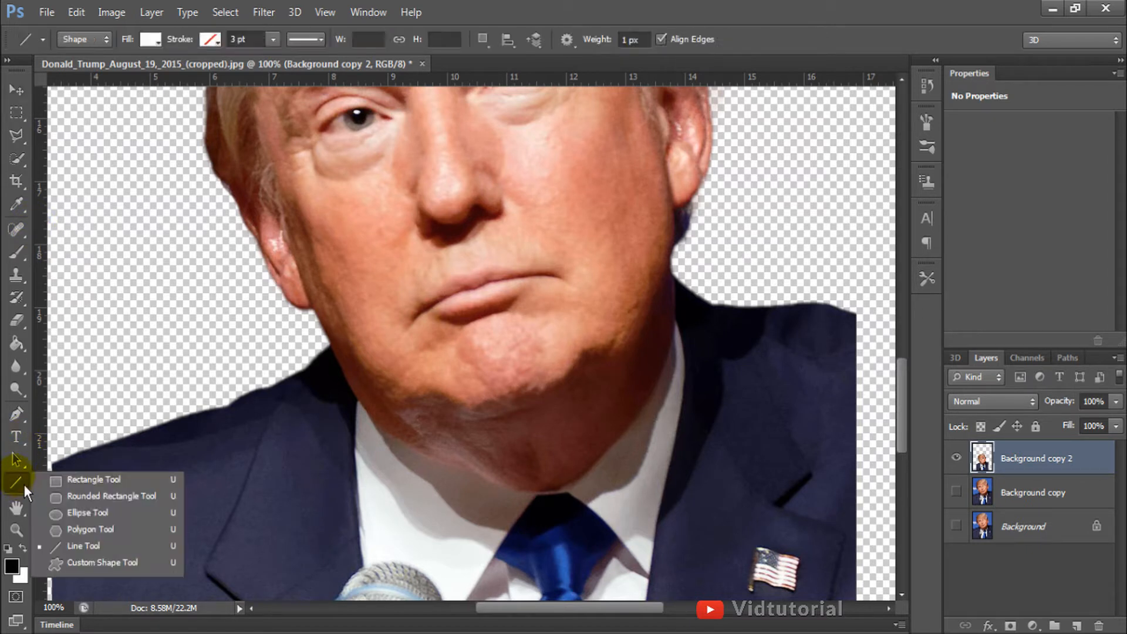
pyautogui.click(26, 424)
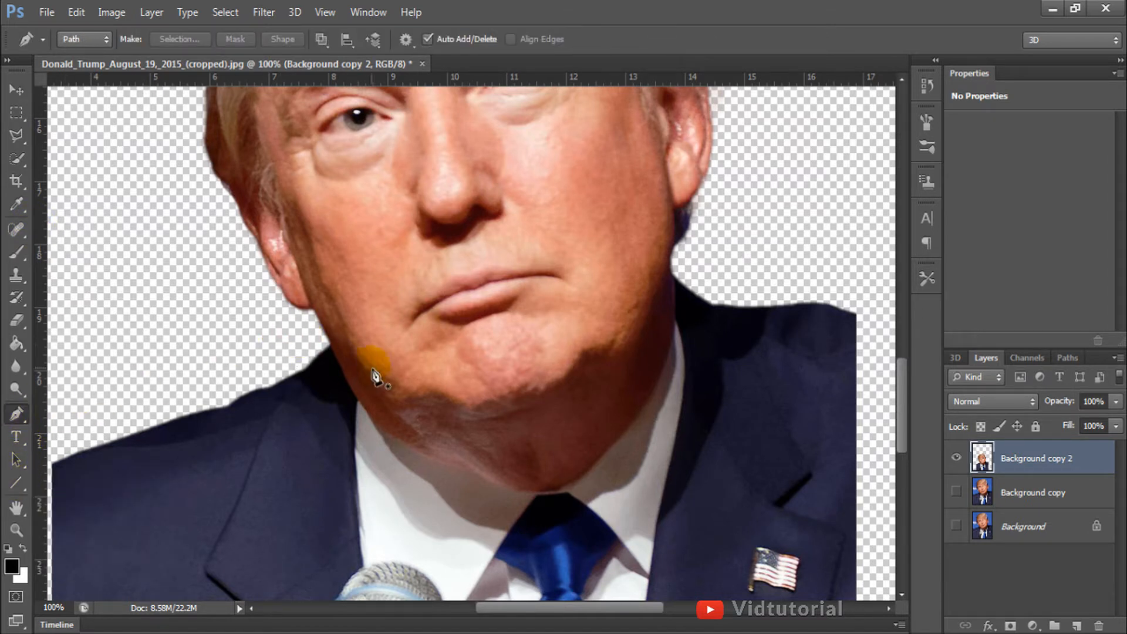
pyautogui.click(313, 312)
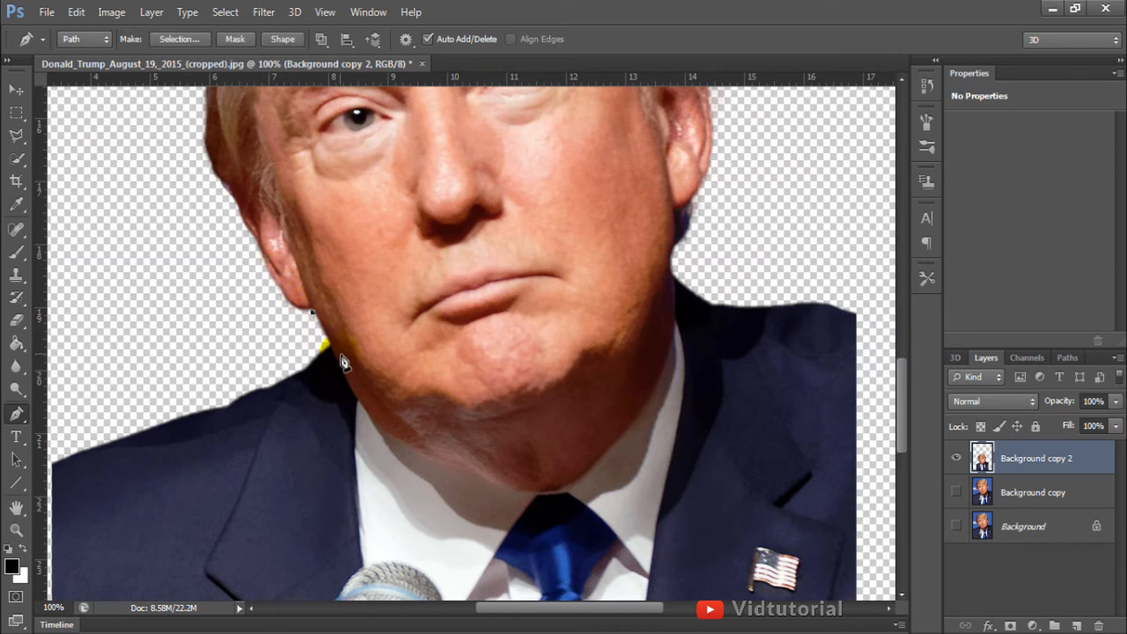
pyautogui.click(385, 399)
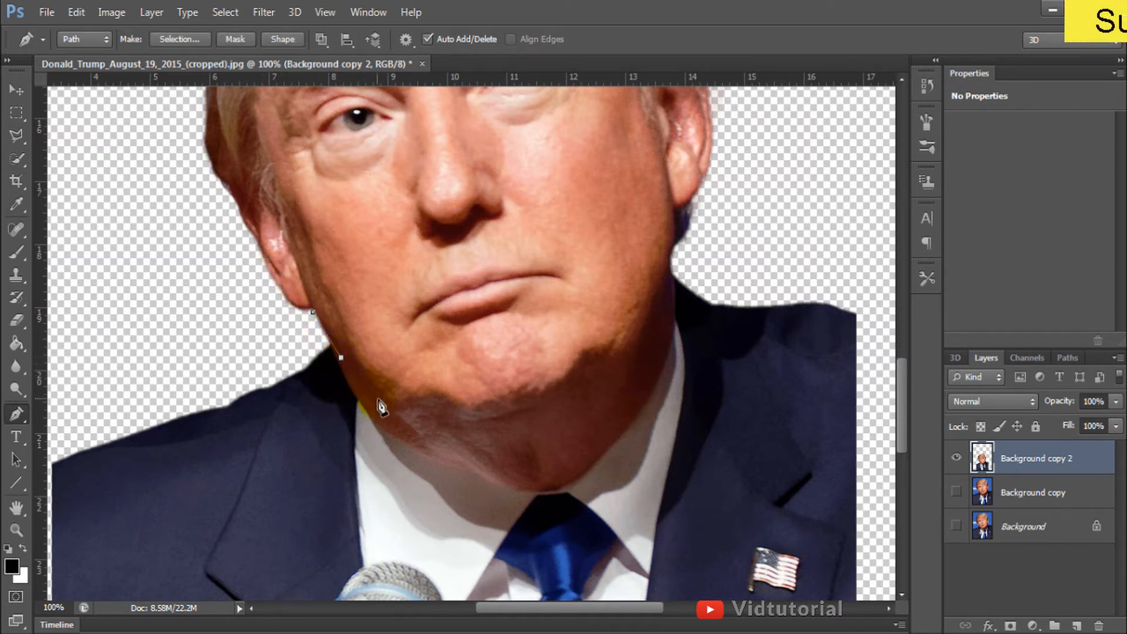
pyautogui.click(418, 406)
pyautogui.click(467, 414)
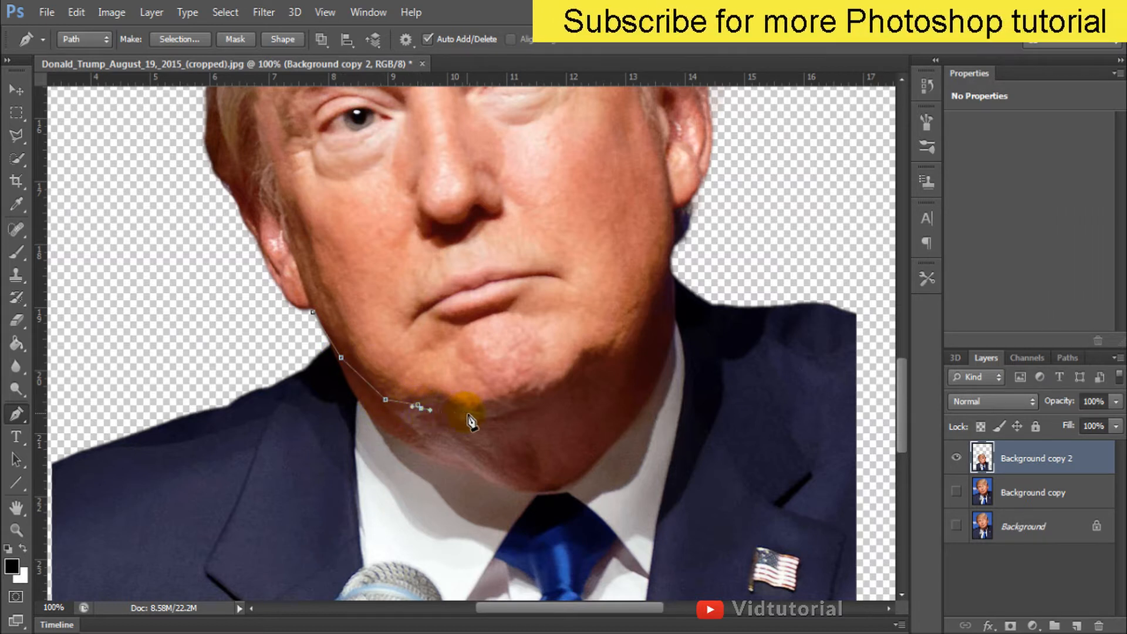
pyautogui.click(515, 413)
pyautogui.click(541, 406)
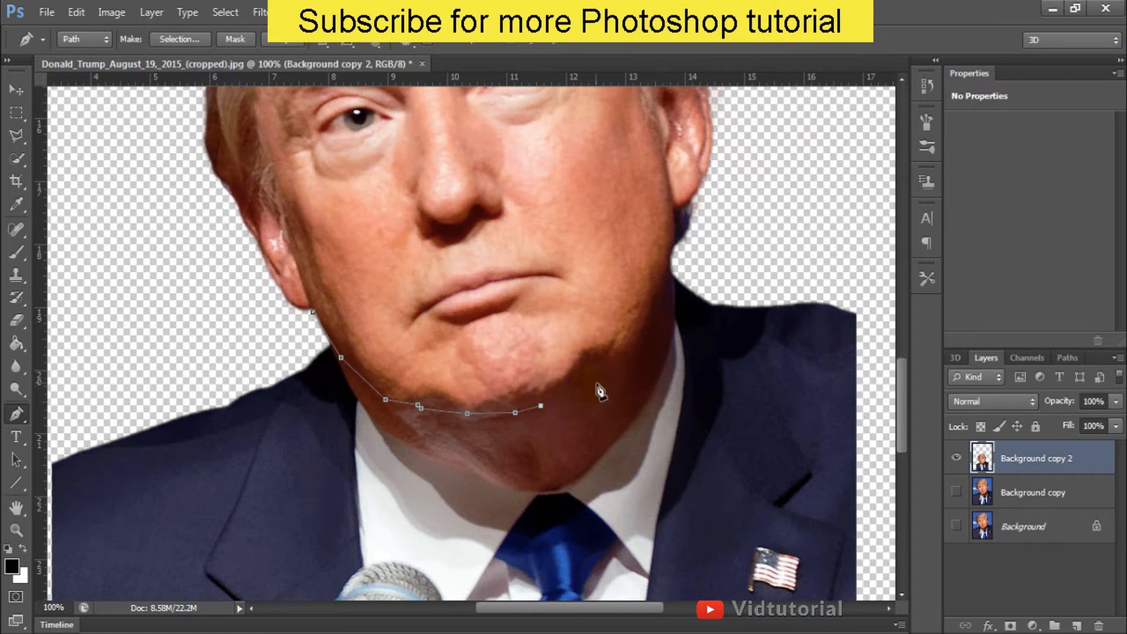
pyautogui.click(614, 364)
pyautogui.click(652, 305)
pyautogui.click(675, 252)
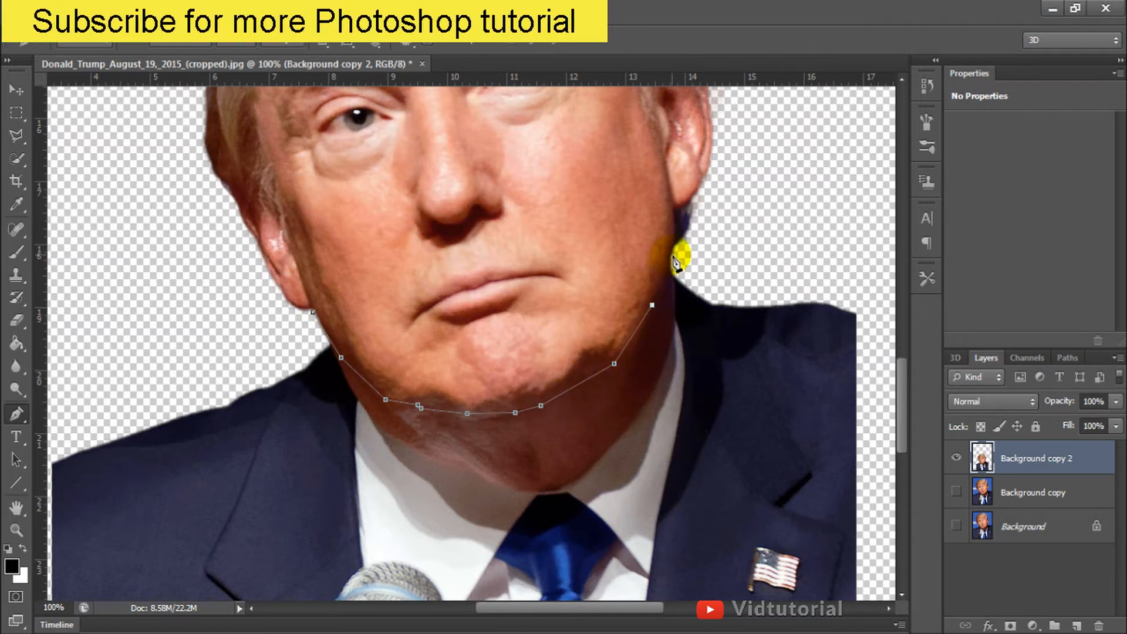
pyautogui.click(696, 204)
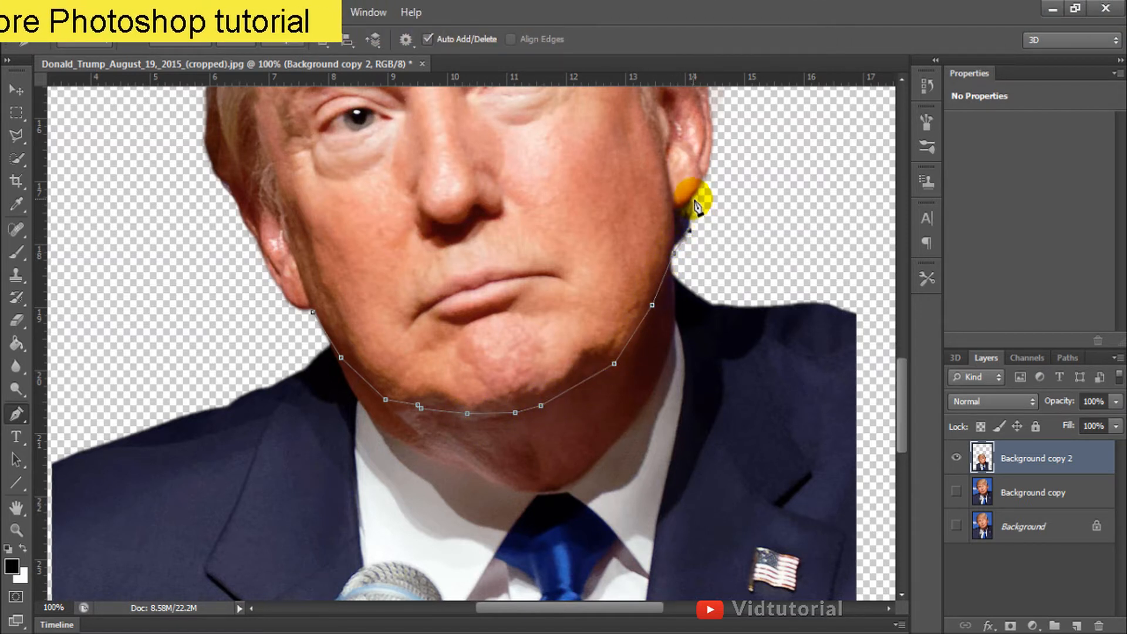
# - Continue the path loosely outside the ear and hair around the head, and close it at its starting point
pyautogui.scroll(3, 727, 216)
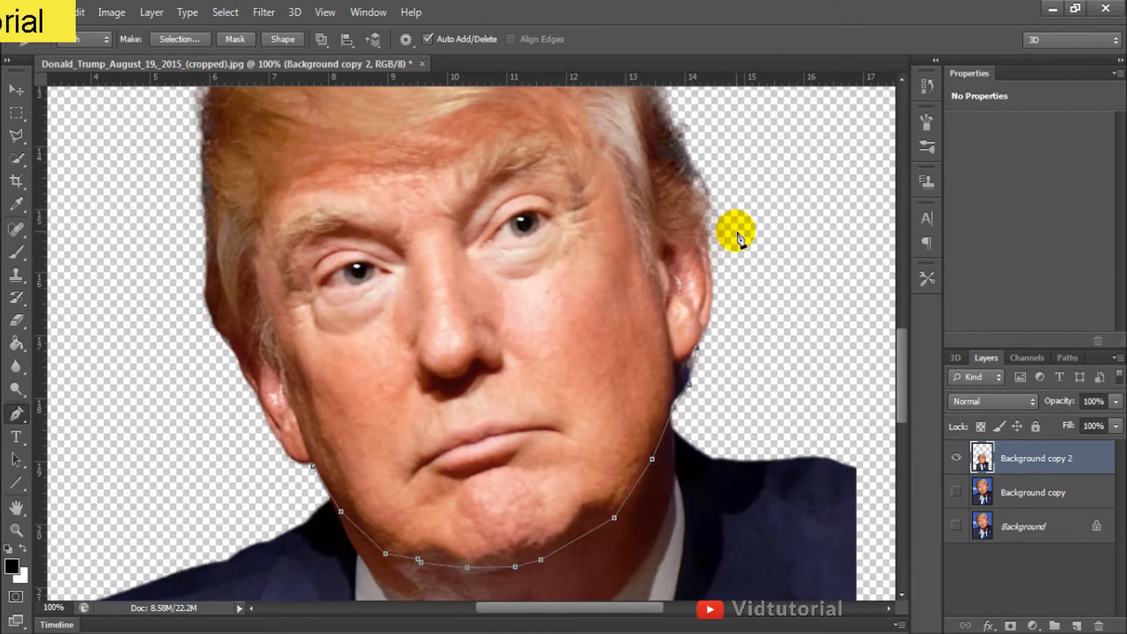
pyautogui.click(726, 284)
pyautogui.click(736, 194)
pyautogui.scroll(2, 736, 194)
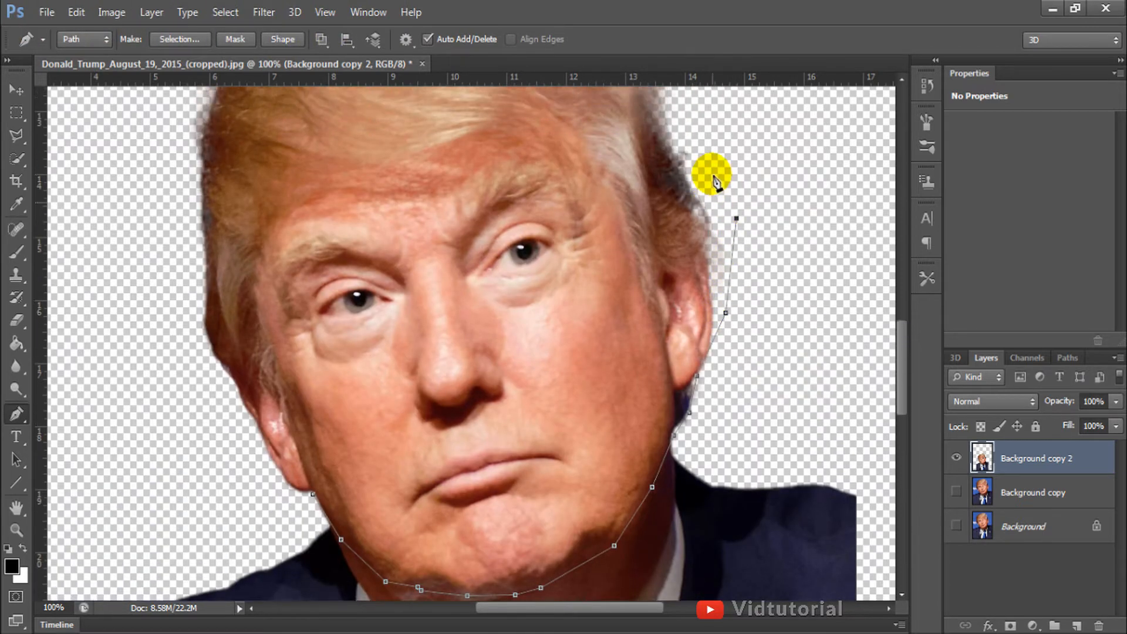
pyautogui.hotkey('ctrl', '-')
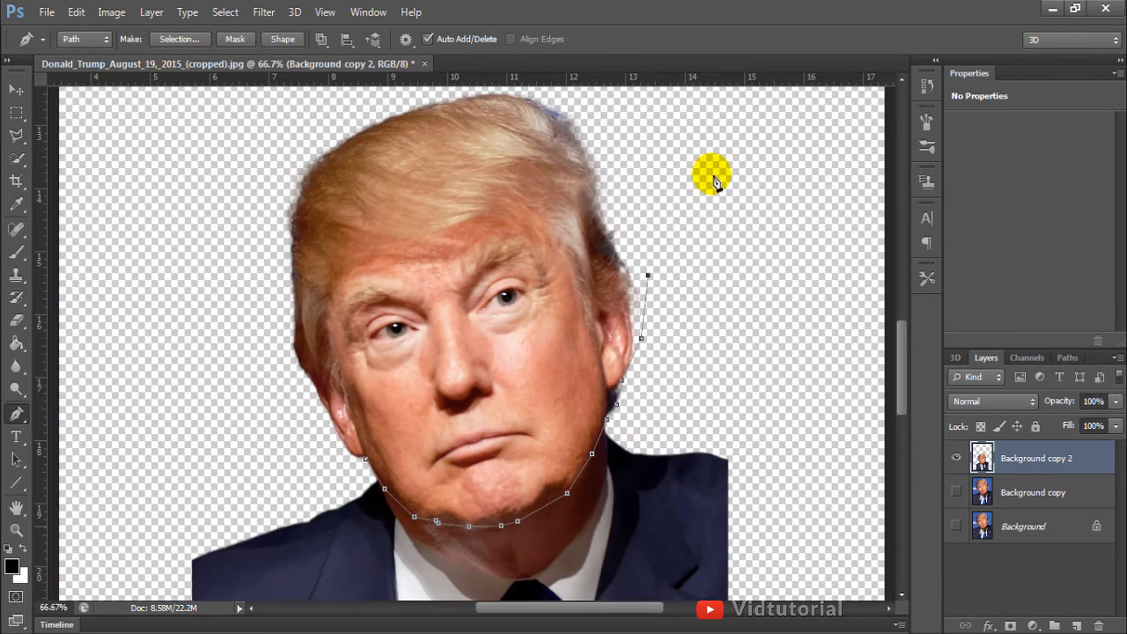
pyautogui.click(630, 175)
pyautogui.hotkey('ctrl', '-')
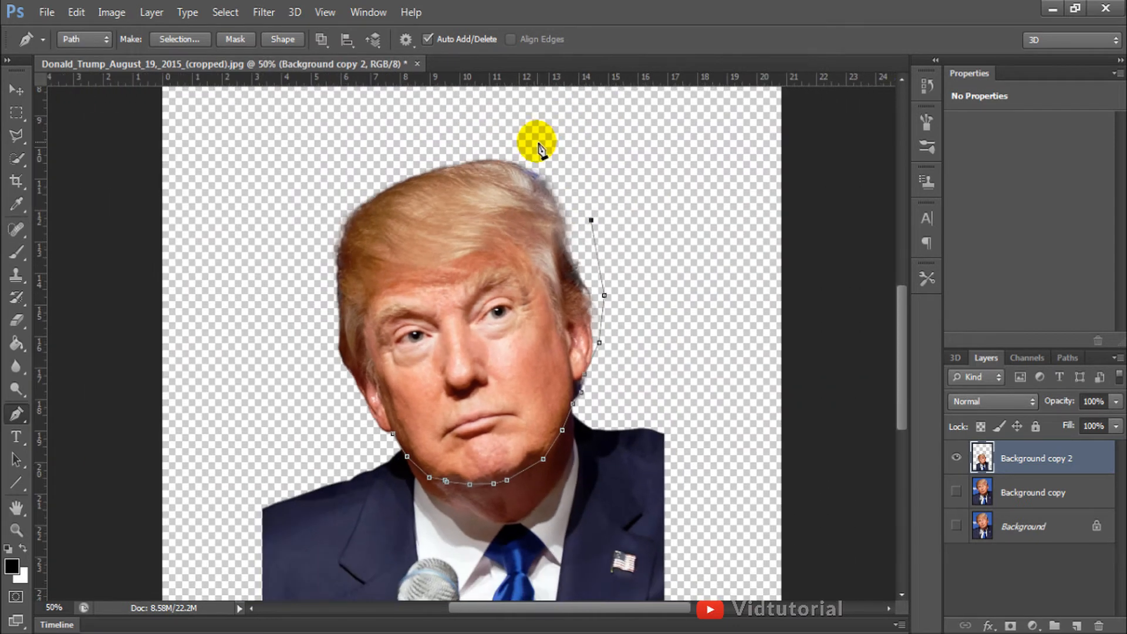
pyautogui.click(534, 142)
pyautogui.click(407, 142)
pyautogui.click(333, 173)
pyautogui.click(293, 247)
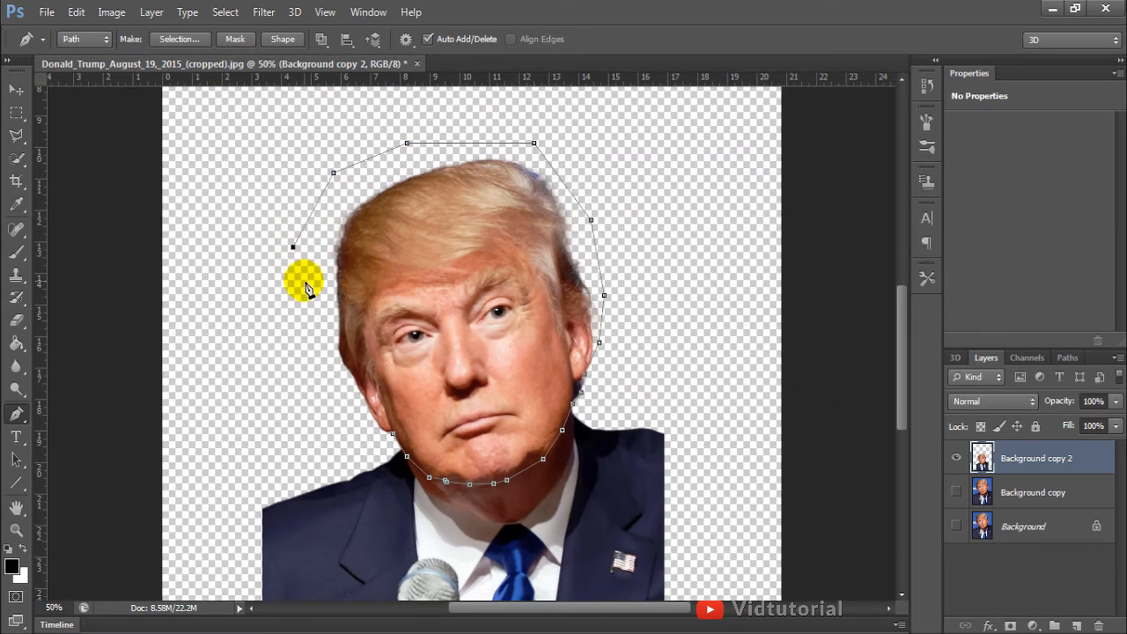
pyautogui.click(304, 324)
pyautogui.click(338, 392)
pyautogui.click(393, 436)
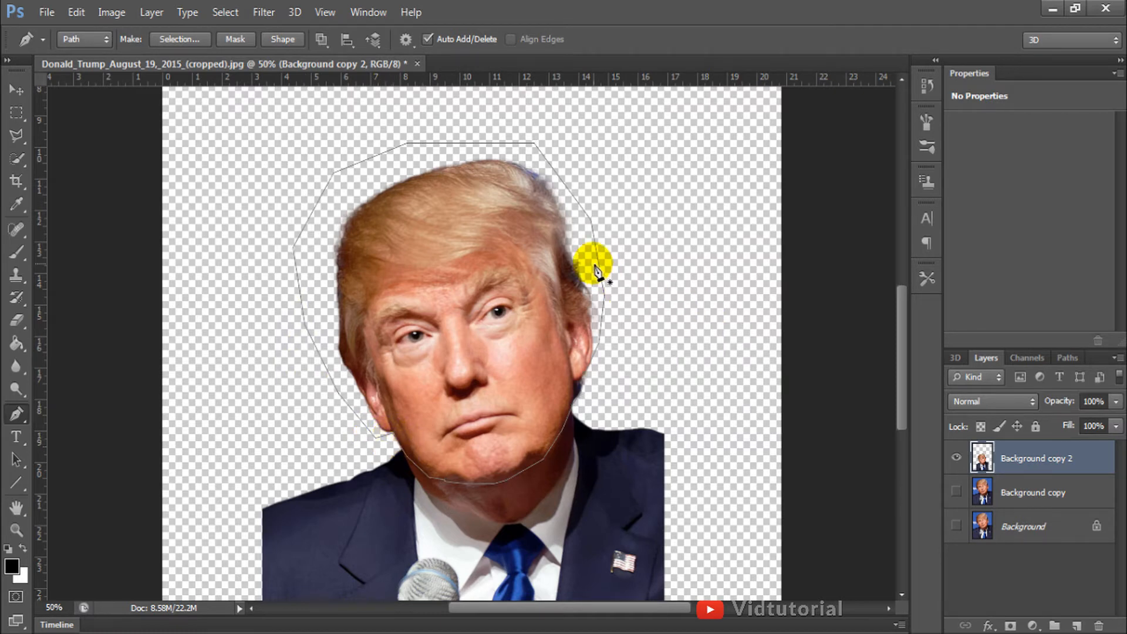
# - Convert the closed path around the head into a selection
pyautogui.rightClick(604, 263)
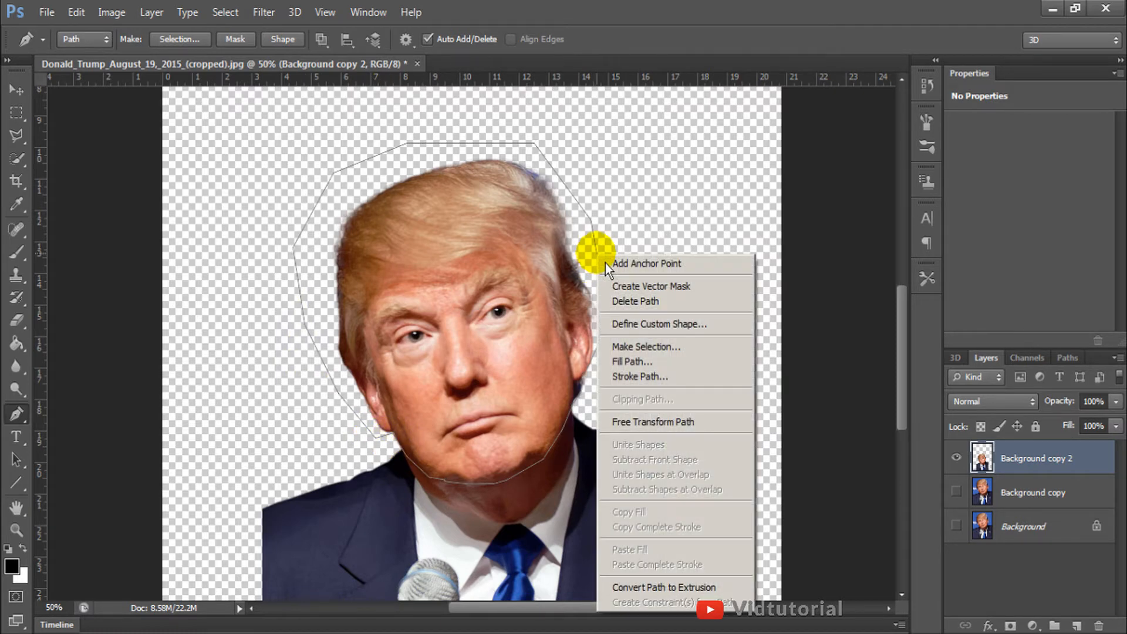
pyautogui.click(664, 353)
pyautogui.click(653, 193)
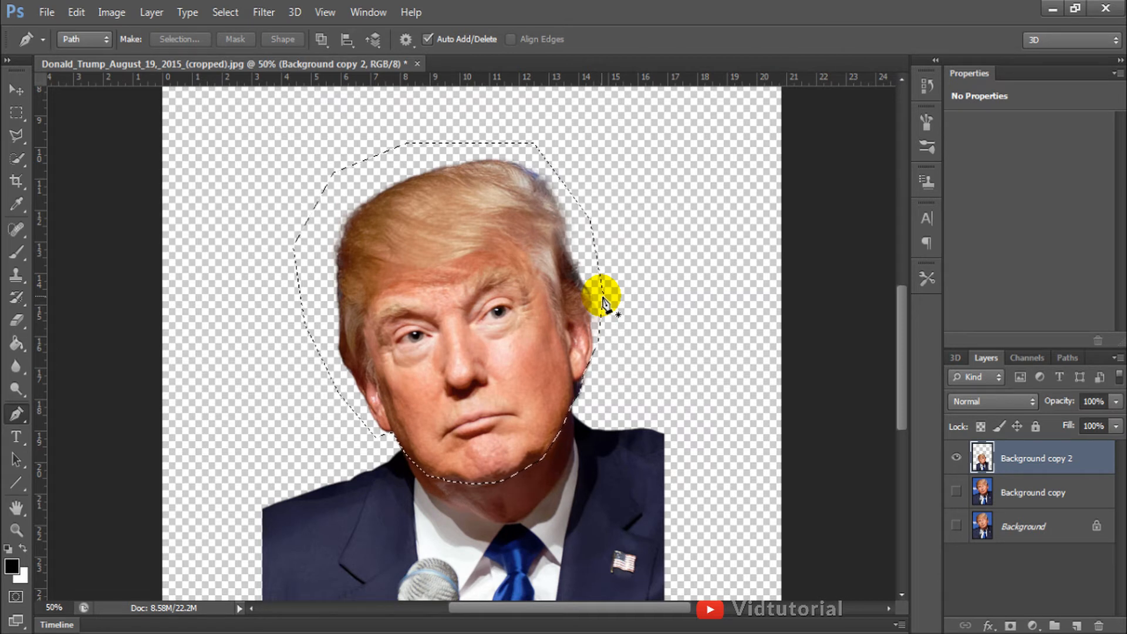
pyautogui.hotkey('ctrl', 'd')
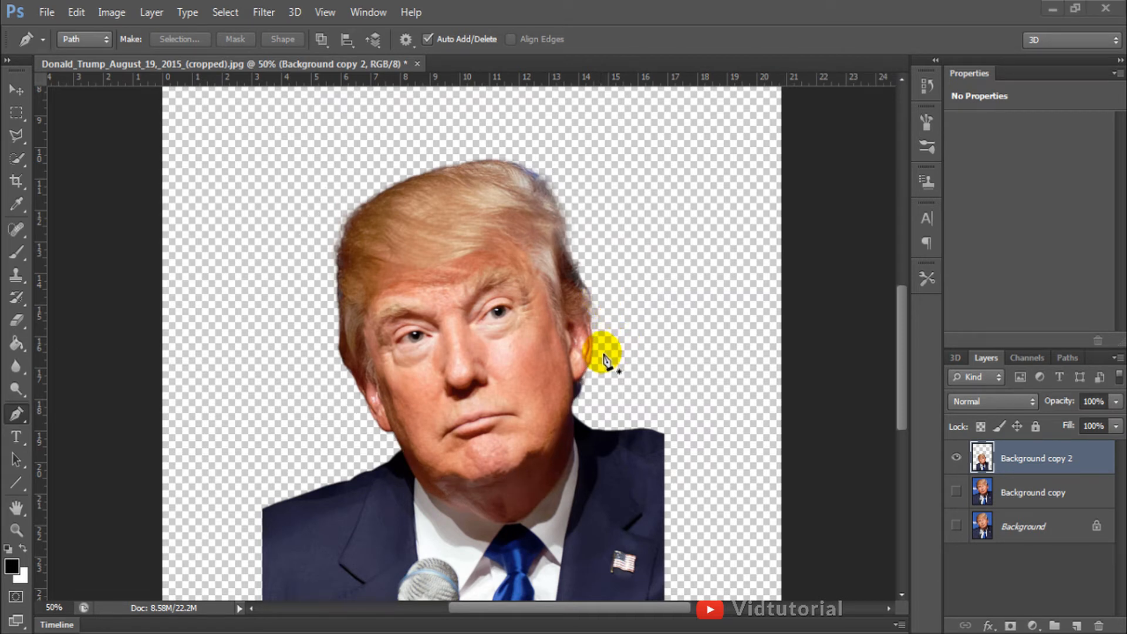
pyautogui.hotkey('ctrl', 'shift', 'd')
pyautogui.rightClick(602, 318)
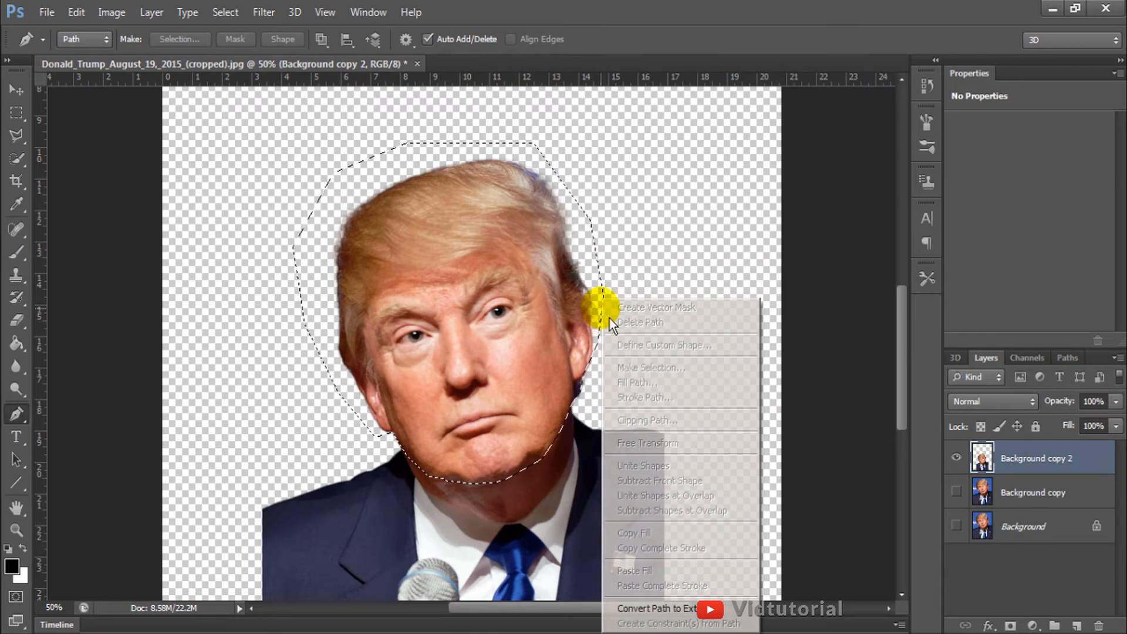
pyautogui.click(17, 115)
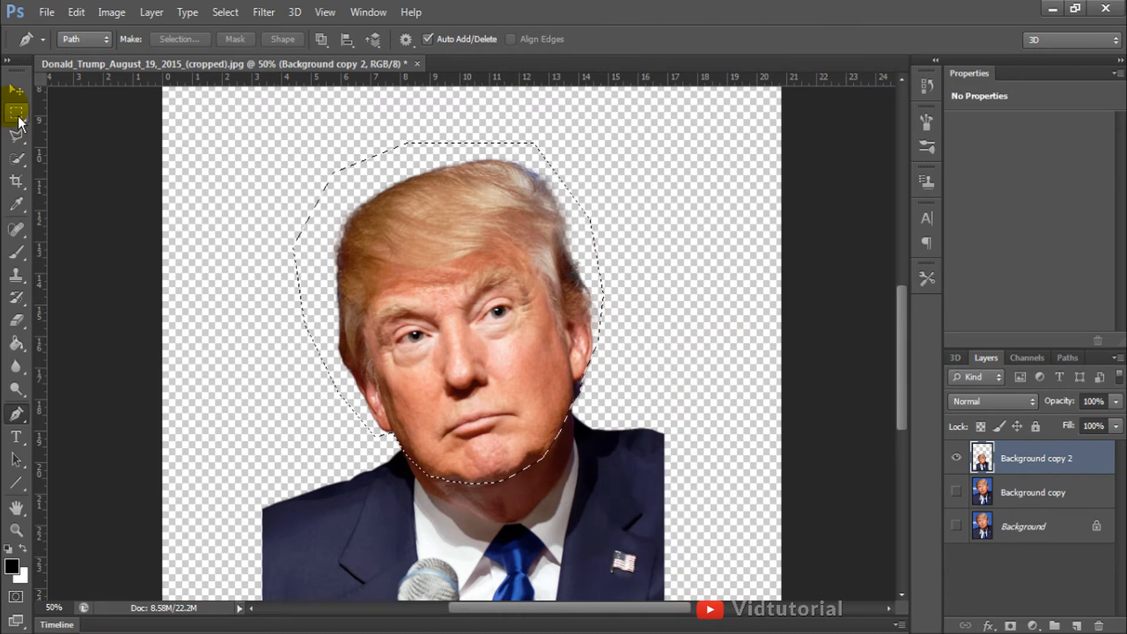
# - Cut the selected head onto its own layer, and check the separation by toggling the visibility of the head and body layers
pyautogui.click(16, 113)
pyautogui.rightClick(551, 301)
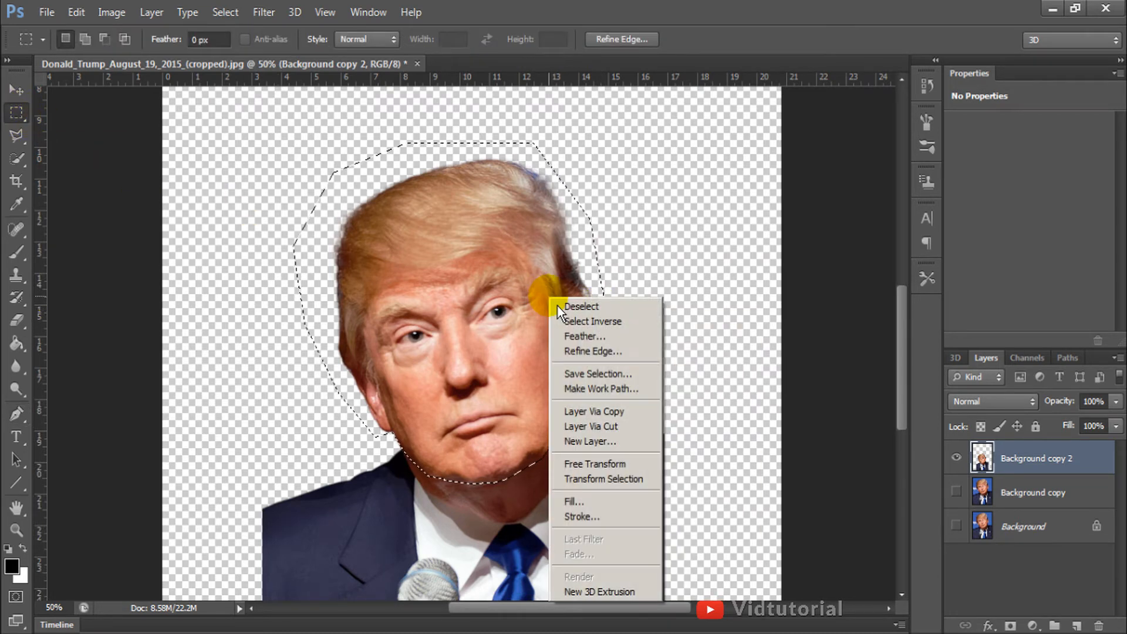
pyautogui.click(619, 427)
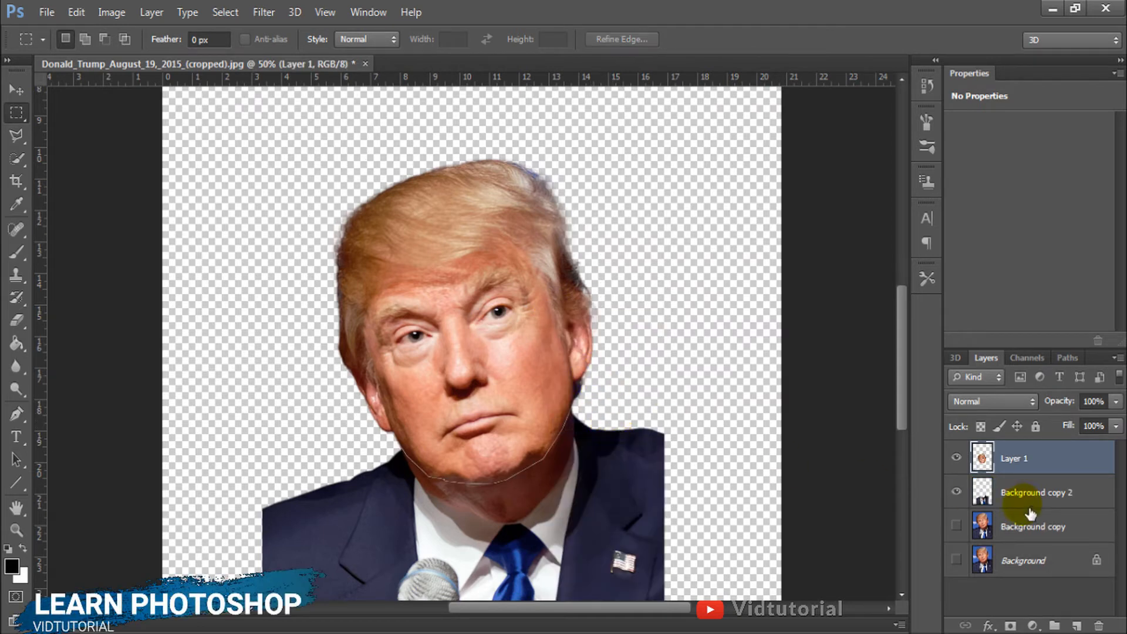
pyautogui.click(956, 457)
pyautogui.click(957, 457)
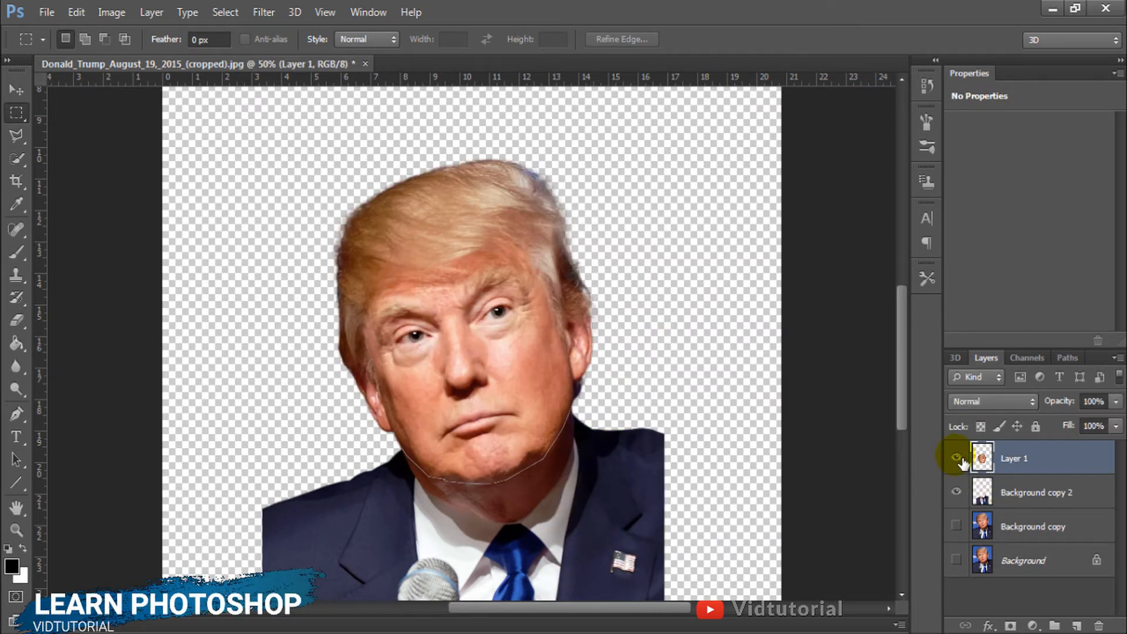
pyautogui.click(957, 493)
pyautogui.click(958, 493)
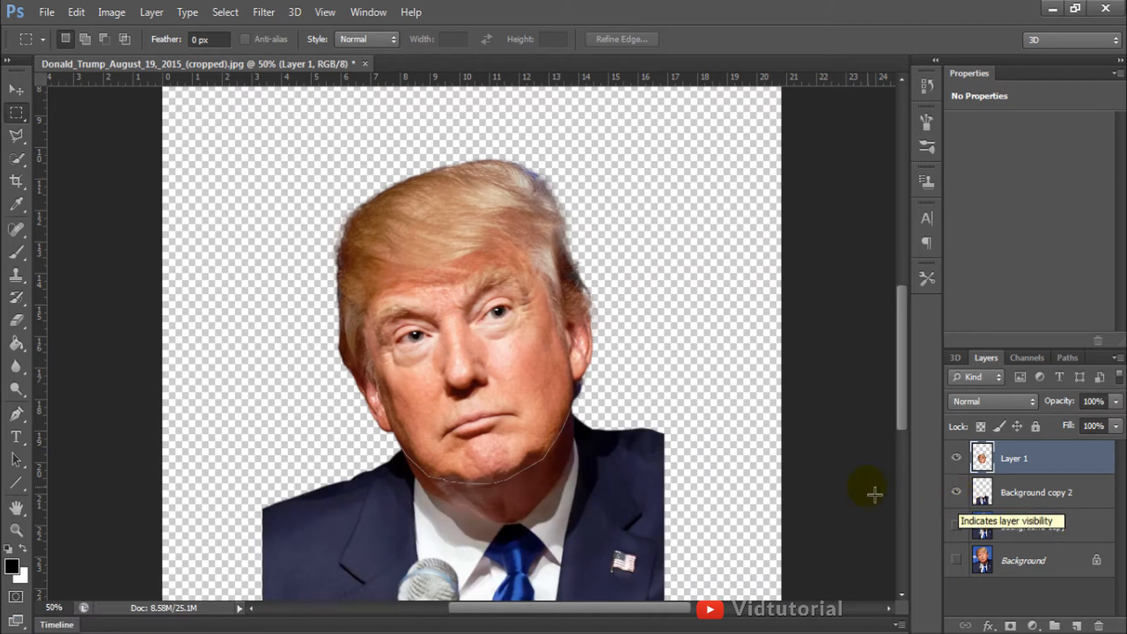
# - Enlarge the head layer with Free Transform to an oversized caricature proportion, keeping the chin over the shirt collar, and apply the transformation
pyautogui.hotkey('ctrl', '-')
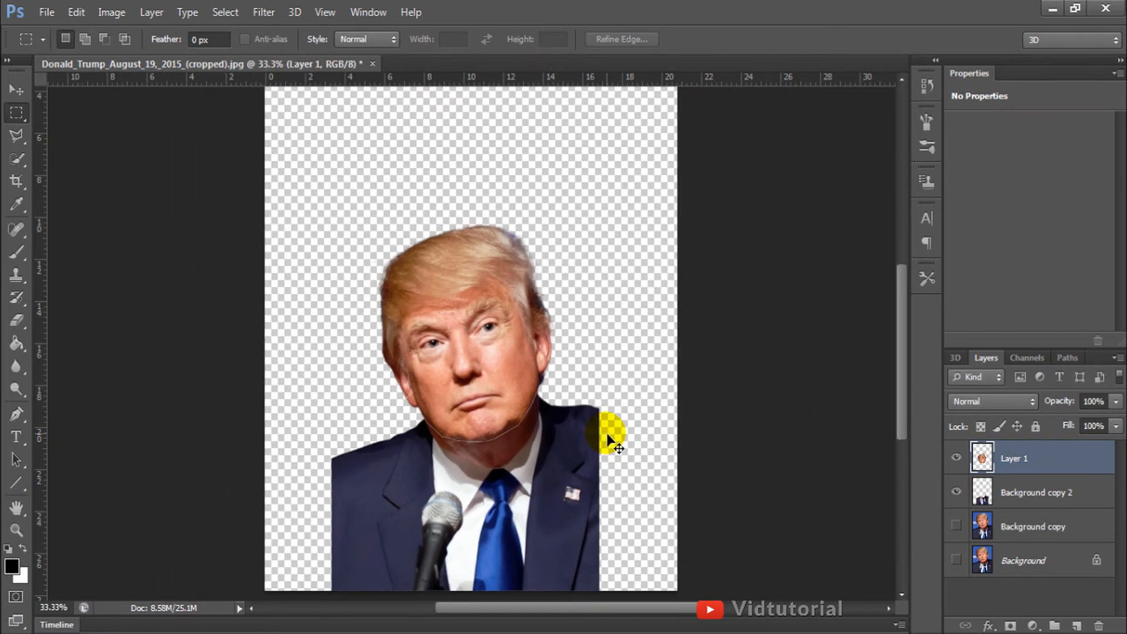
pyautogui.hotkey('ctrl', '-')
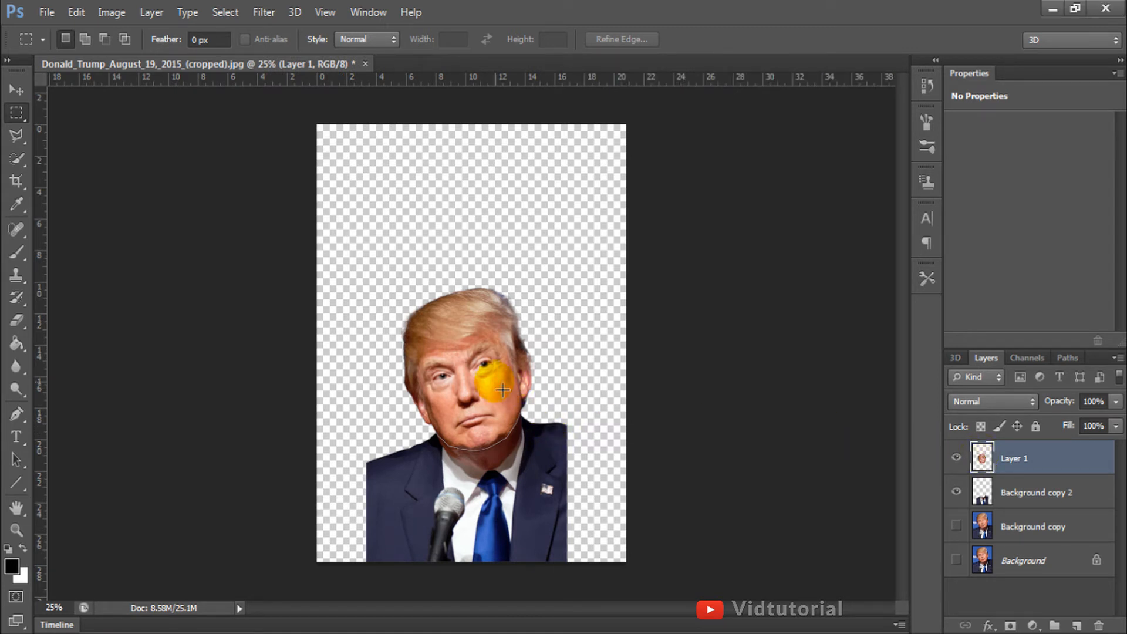
pyautogui.press('v')
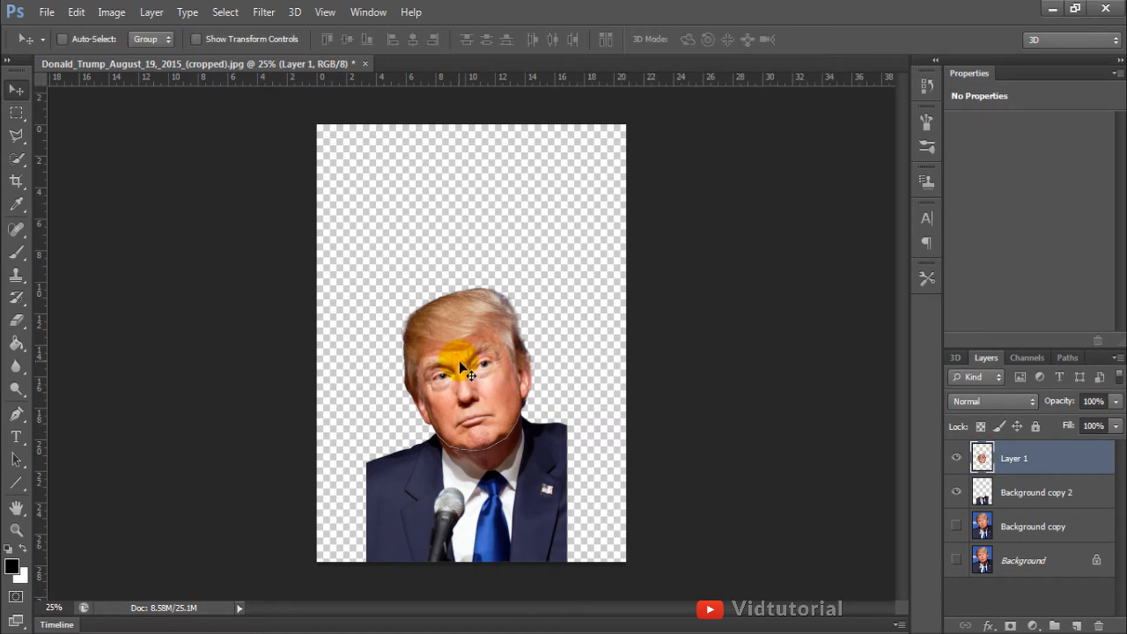
pyautogui.hotkey('ctrl', 't')
pyautogui.moveTo(536, 294); pyautogui.dragTo(611, 206)
pyautogui.moveTo(568, 286); pyautogui.dragTo(530, 288)
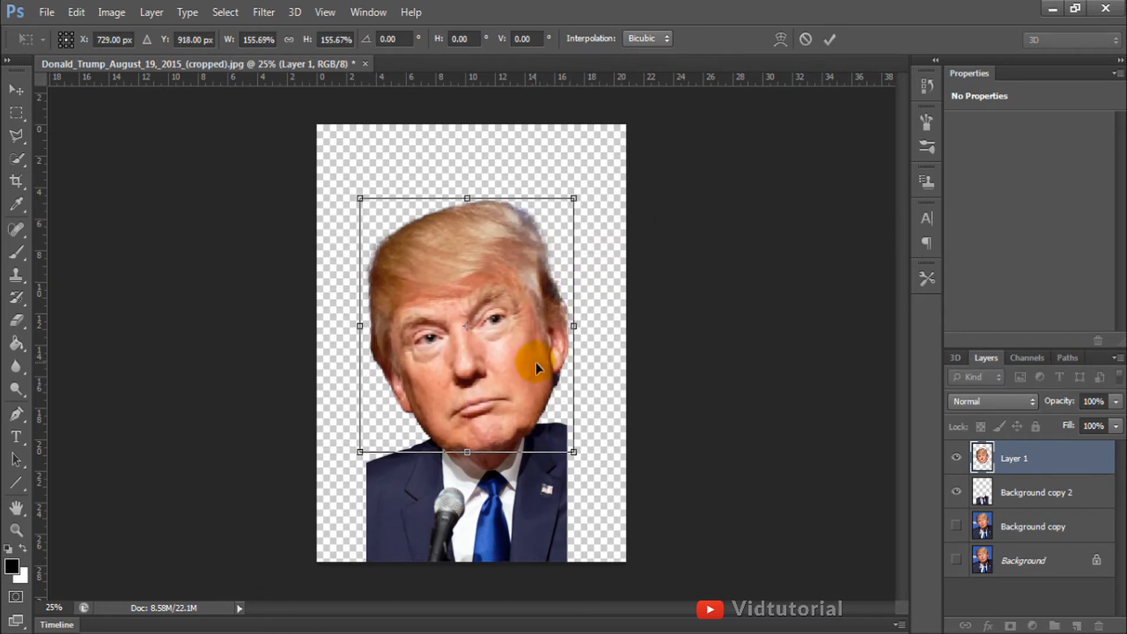
pyautogui.moveTo(535, 362); pyautogui.dragTo(524, 368)
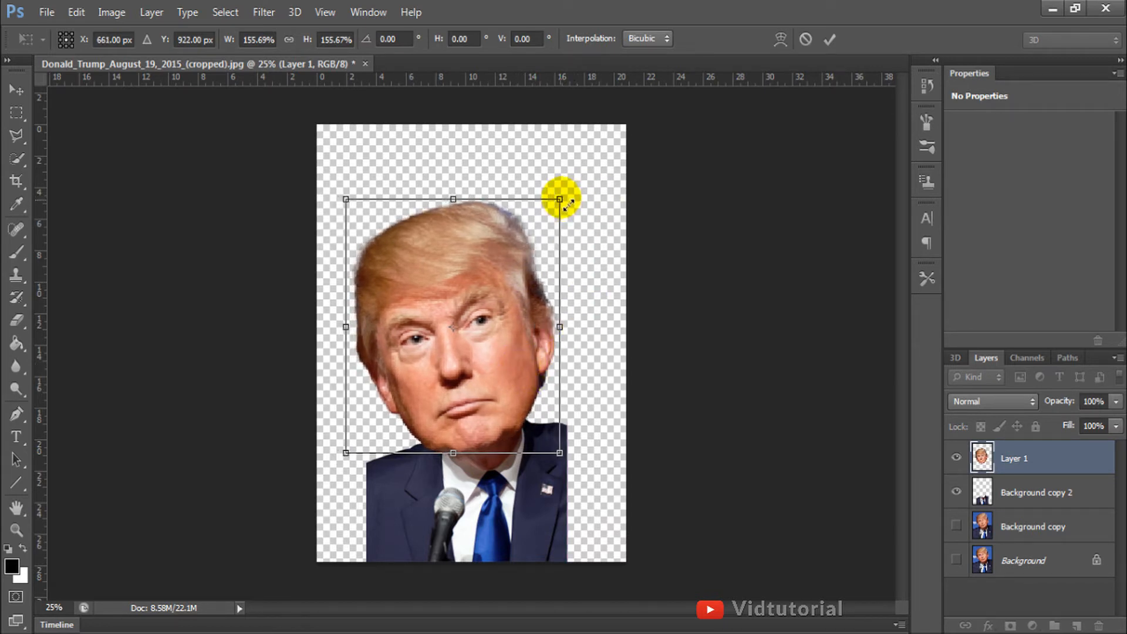
pyautogui.moveTo(567, 204); pyautogui.dragTo(590, 192)
pyautogui.click(830, 39)
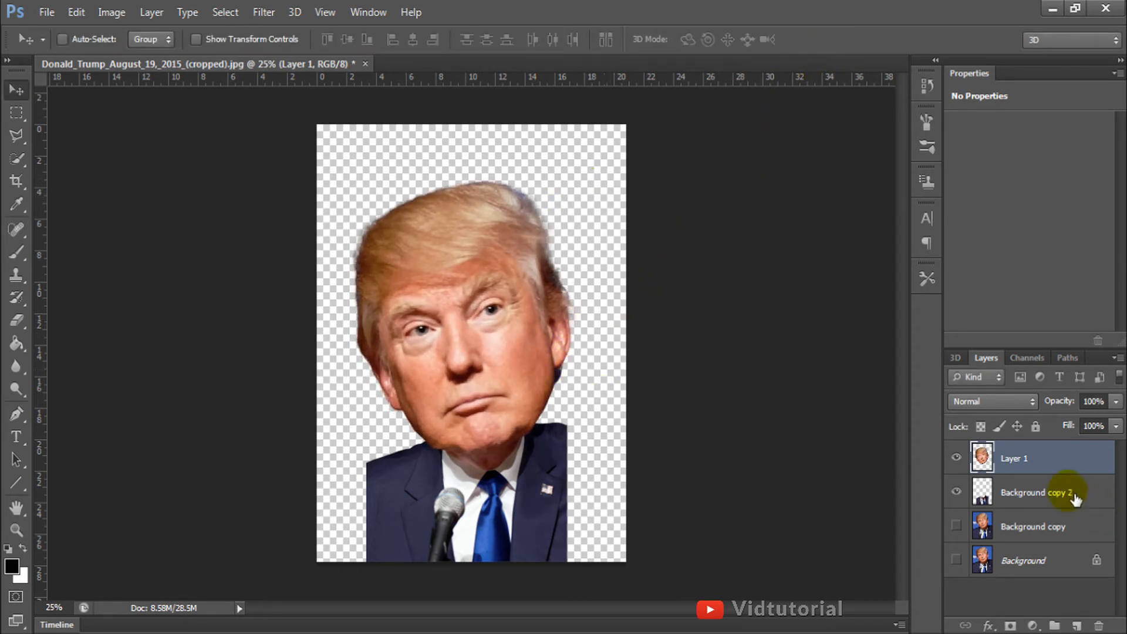
# - Merge the enlarged head layer and the Background copy 2 body layer into one layer
pyautogui.keyDown('ctrl'); pyautogui.click(1053, 493); pyautogui.keyUp('ctrl')
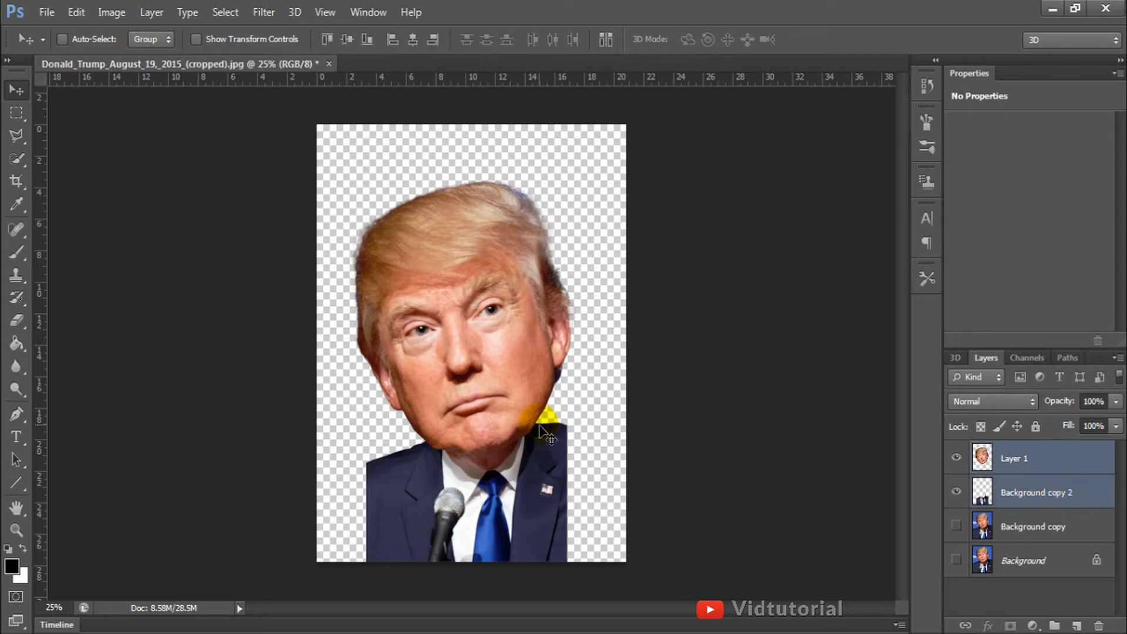
pyautogui.hotkey('ctrl', '+')
pyautogui.hotkey('ctrl', '+')
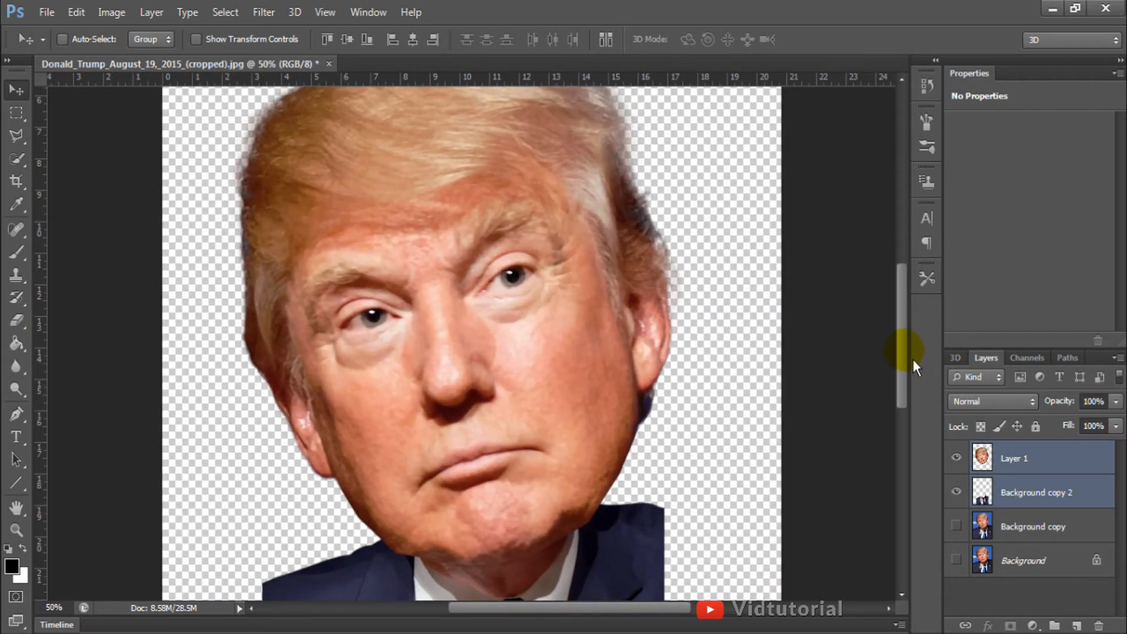
pyautogui.moveTo(913, 359)
pyautogui.mouseDown()
pyautogui.moveTo(911, 435)
pyautogui.moveTo(911, 374)
pyautogui.mouseUp()
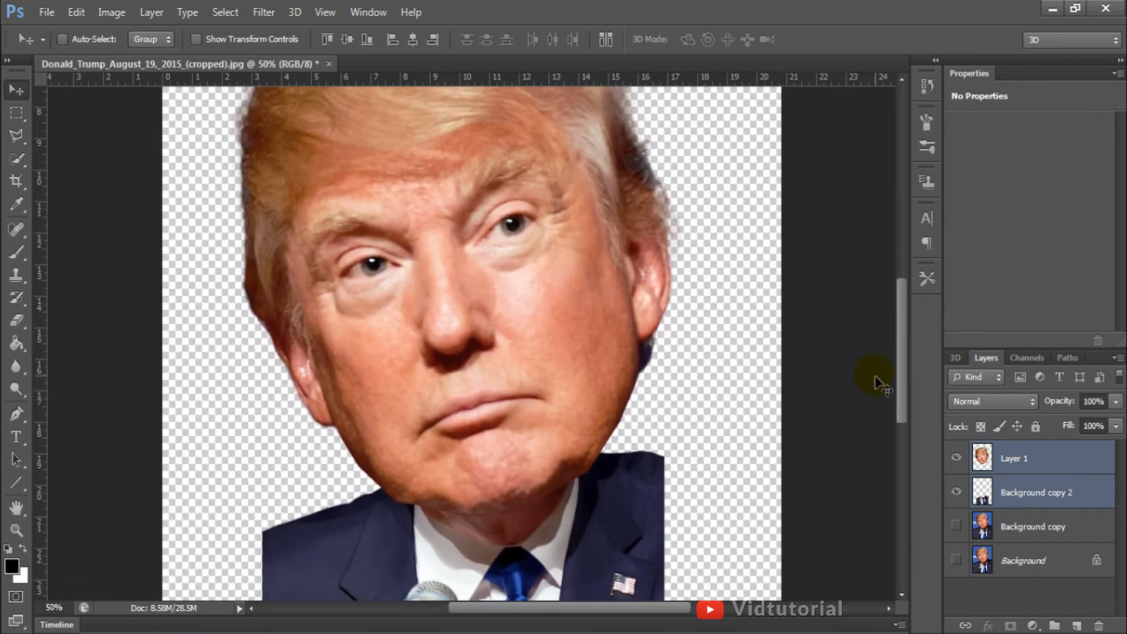
pyautogui.hotkey('ctrl', '-')
pyautogui.hotkey('ctrl', '-')
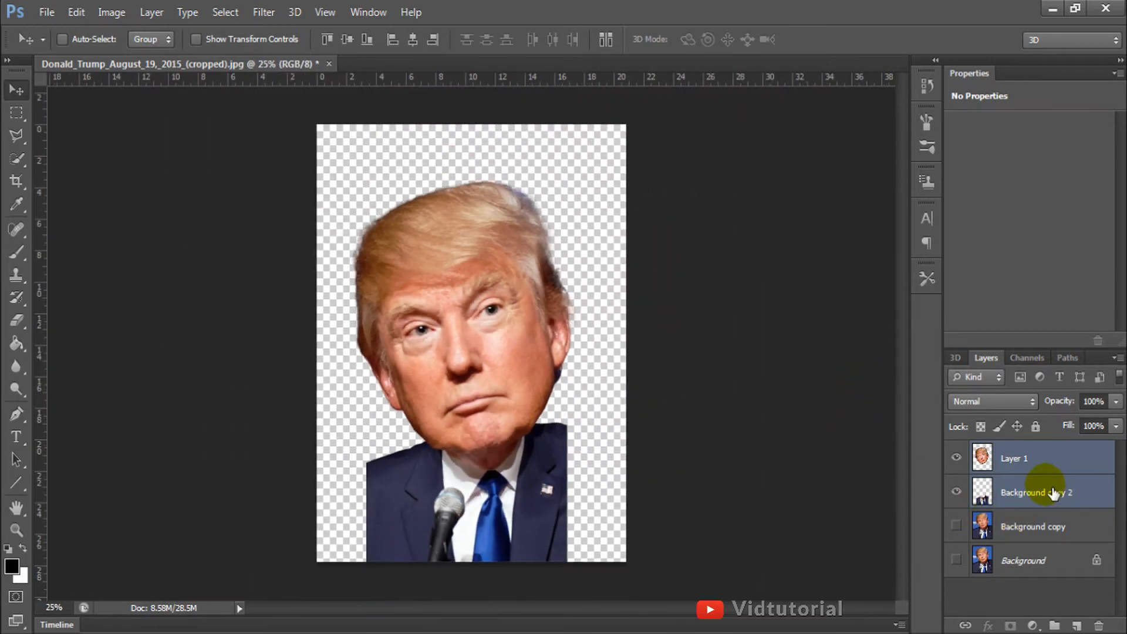
pyautogui.rightClick(1054, 493)
pyautogui.click(851, 434)
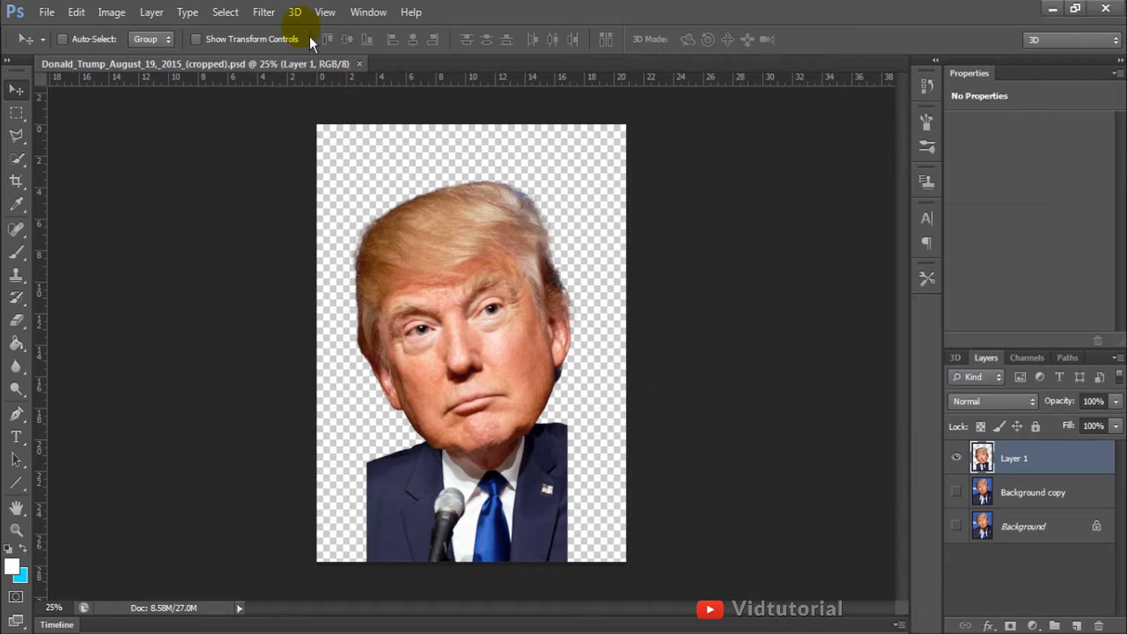
# - Open the Liquify filter and push the cheeks and both sides of the jaw inward with the Forward Warp tool, enlarging the brush from 150
pyautogui.click(264, 13)
pyautogui.click(290, 122)
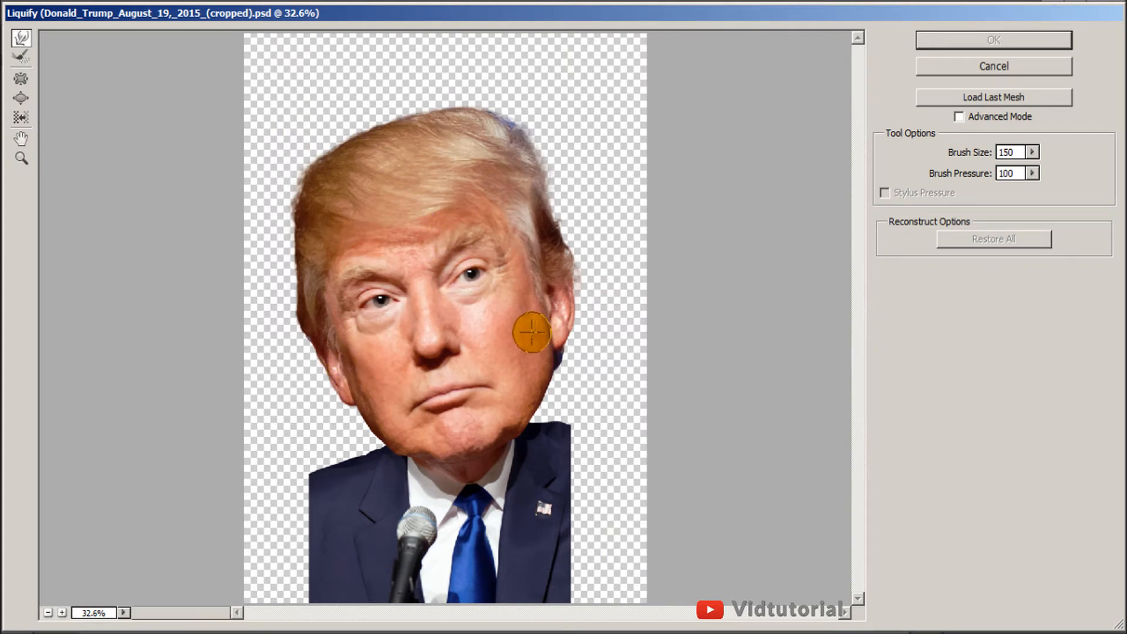
pyautogui.moveTo(466, 344); pyautogui.dragTo(395, 354)
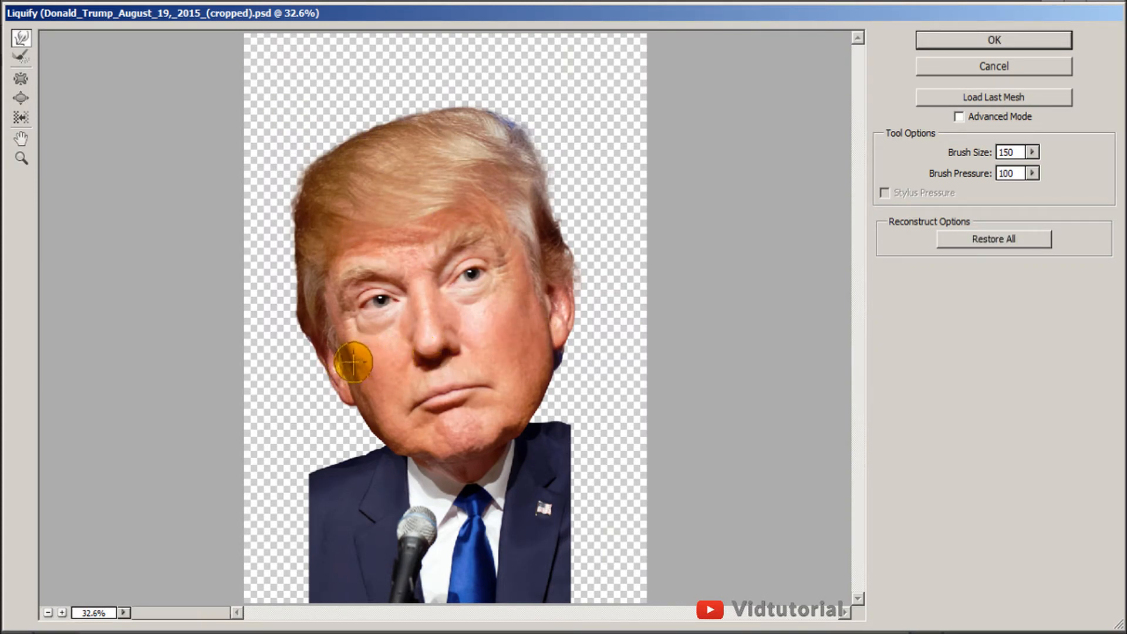
pyautogui.press(']')
pyautogui.press(']')
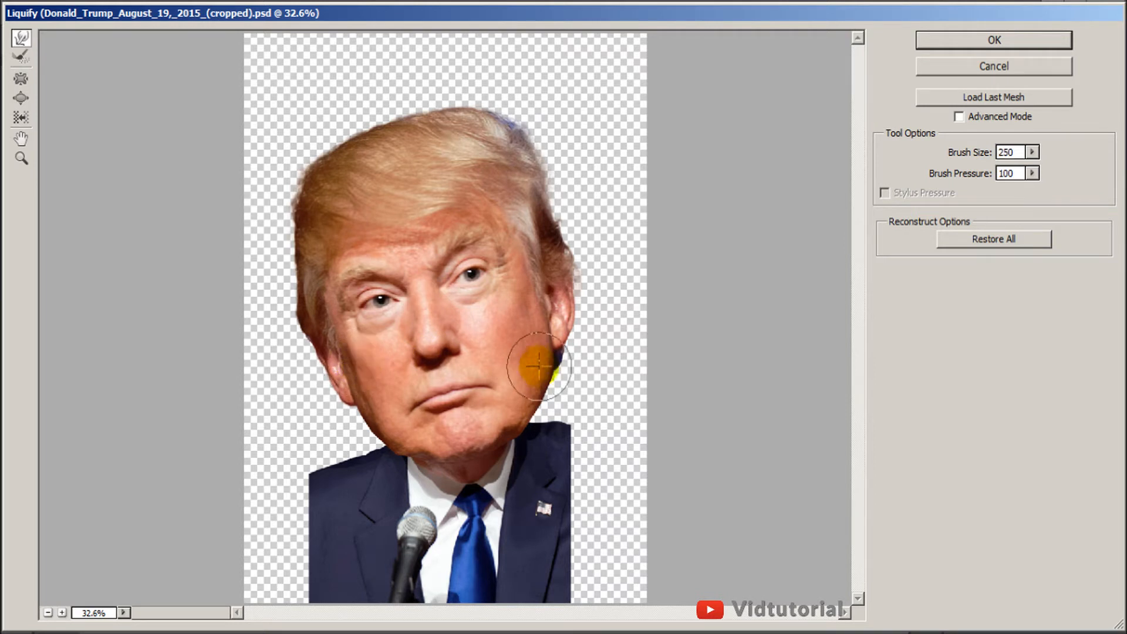
pyautogui.moveTo(561, 374)
pyautogui.mouseDown()
pyautogui.moveTo(528, 393)
pyautogui.moveTo(546, 393)
pyautogui.moveTo(534, 410)
pyautogui.moveTo(551, 358)
pyautogui.moveTo(539, 352)
pyautogui.mouseUp()
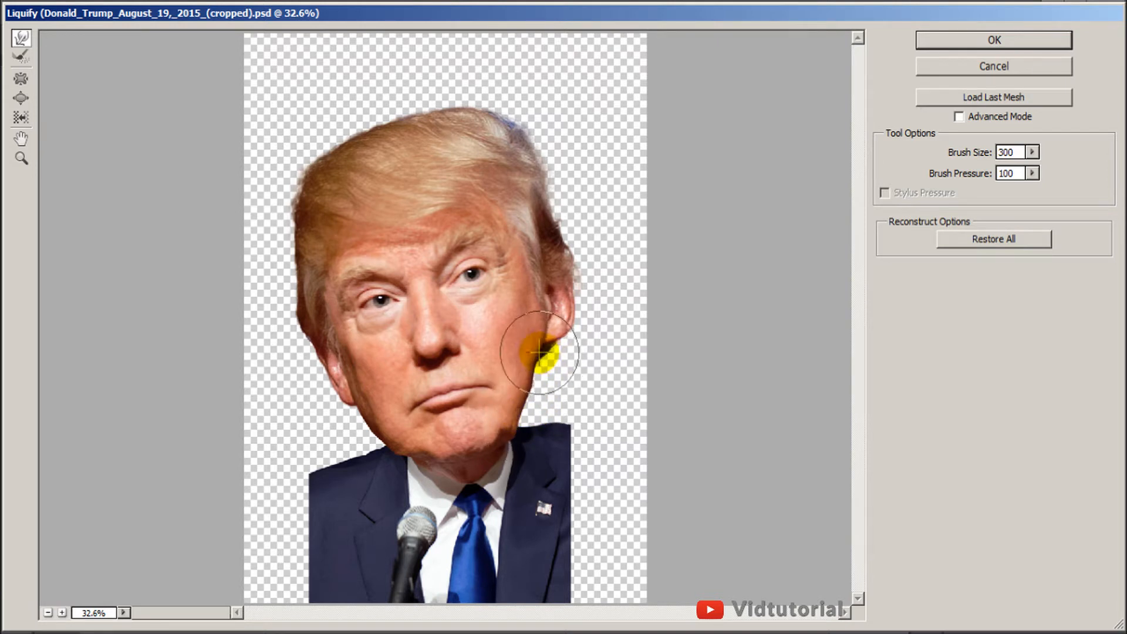
pyautogui.moveTo(353, 418)
pyautogui.mouseDown()
pyautogui.moveTo(365, 410)
pyautogui.moveTo(385, 448)
pyautogui.moveTo(398, 441)
pyautogui.moveTo(379, 433)
pyautogui.moveTo(388, 422)
pyautogui.mouseUp()
pyautogui.moveTo(377, 423)
pyautogui.mouseDown()
pyautogui.moveTo(354, 428)
pyautogui.moveTo(357, 412)
pyautogui.moveTo(404, 425)
pyautogui.moveTo(389, 449)
pyautogui.moveTo(409, 446)
pyautogui.moveTo(394, 448)
pyautogui.moveTo(372, 410)
pyautogui.mouseUp()
pyautogui.moveTo(529, 383); pyautogui.dragTo(528, 379)
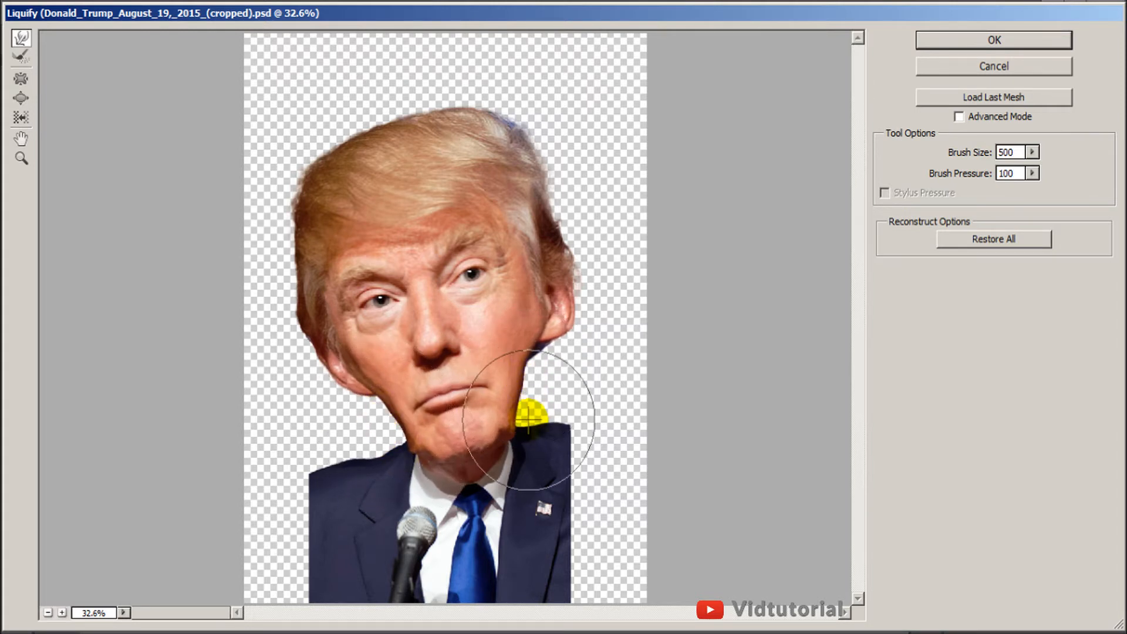
# - Push the hair and skull outline inward at the crown and both sides using the Forward Warp tool with brush size 500
pyautogui.moveTo(552, 132); pyautogui.dragTo(526, 166)
pyautogui.moveTo(315, 196)
pyautogui.mouseDown()
pyautogui.moveTo(295, 214)
pyautogui.moveTo(290, 230)
pyautogui.moveTo(303, 225)
pyautogui.moveTo(288, 284)
pyautogui.mouseUp()
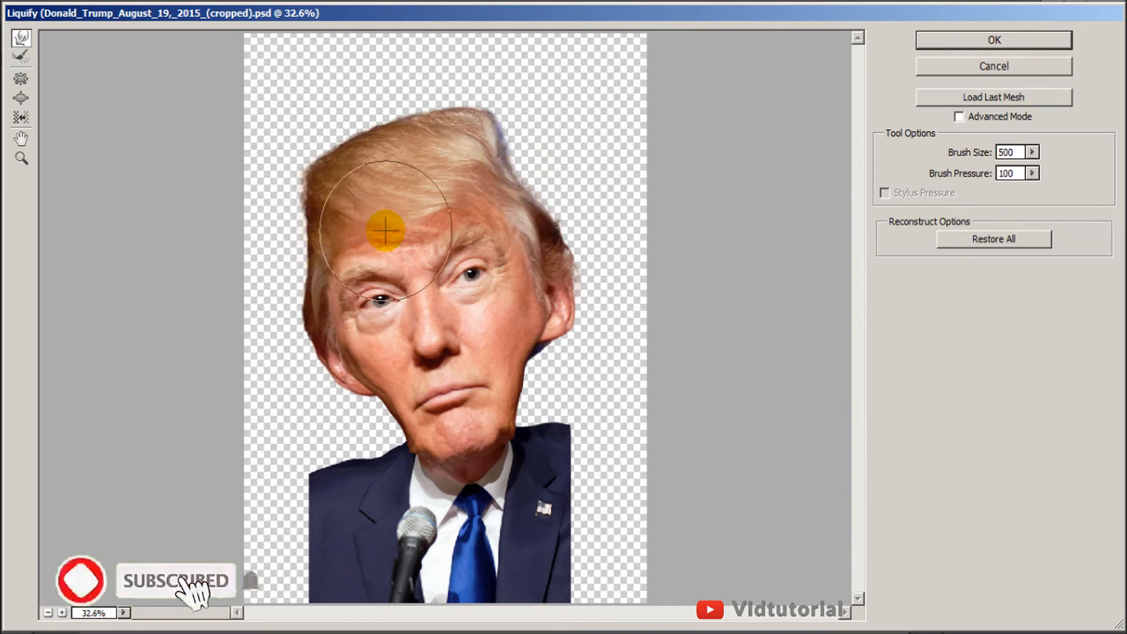
pyautogui.moveTo(505, 118); pyautogui.dragTo(480, 145)
pyautogui.moveTo(413, 110)
pyautogui.mouseDown()
pyautogui.moveTo(465, 108)
pyautogui.moveTo(460, 121)
pyautogui.moveTo(335, 135)
pyautogui.moveTo(349, 142)
pyautogui.moveTo(301, 164)
pyautogui.moveTo(479, 149)
pyautogui.moveTo(493, 127)
pyautogui.moveTo(487, 139)
pyautogui.moveTo(564, 309)
pyautogui.mouseUp()
pyautogui.moveTo(317, 368)
pyautogui.mouseDown()
pyautogui.moveTo(292, 323)
pyautogui.moveTo(332, 330)
pyautogui.moveTo(54, 170)
pyautogui.mouseUp()
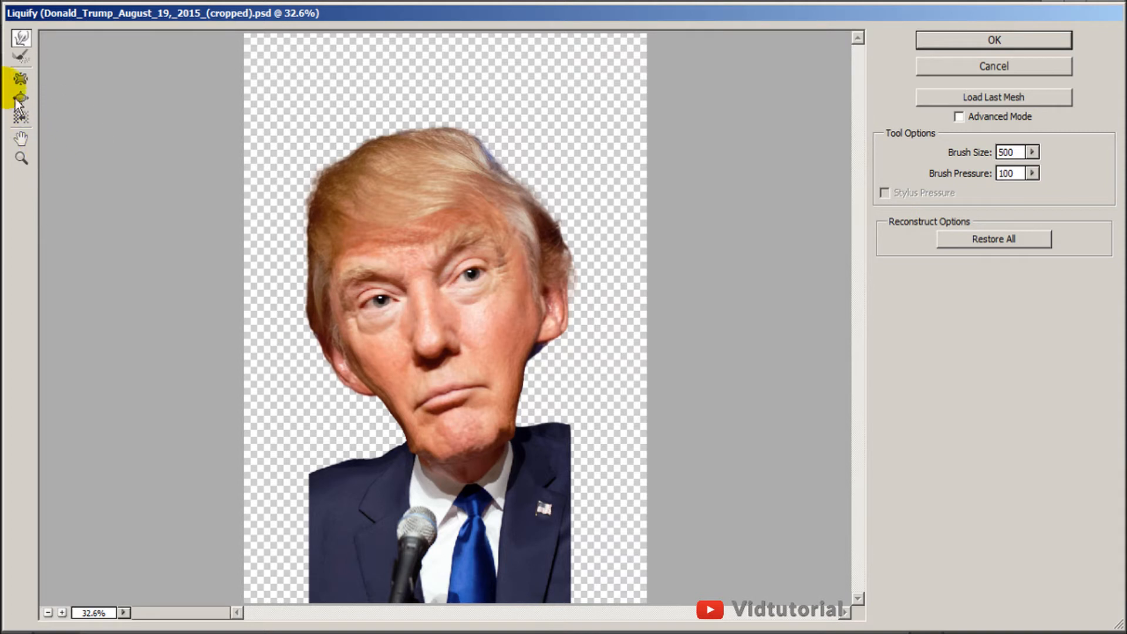
# - Enlarge both eyes with the Bloat tool at brush size 175
pyautogui.moveTo(440, 313); pyautogui.dragTo(440, 313)
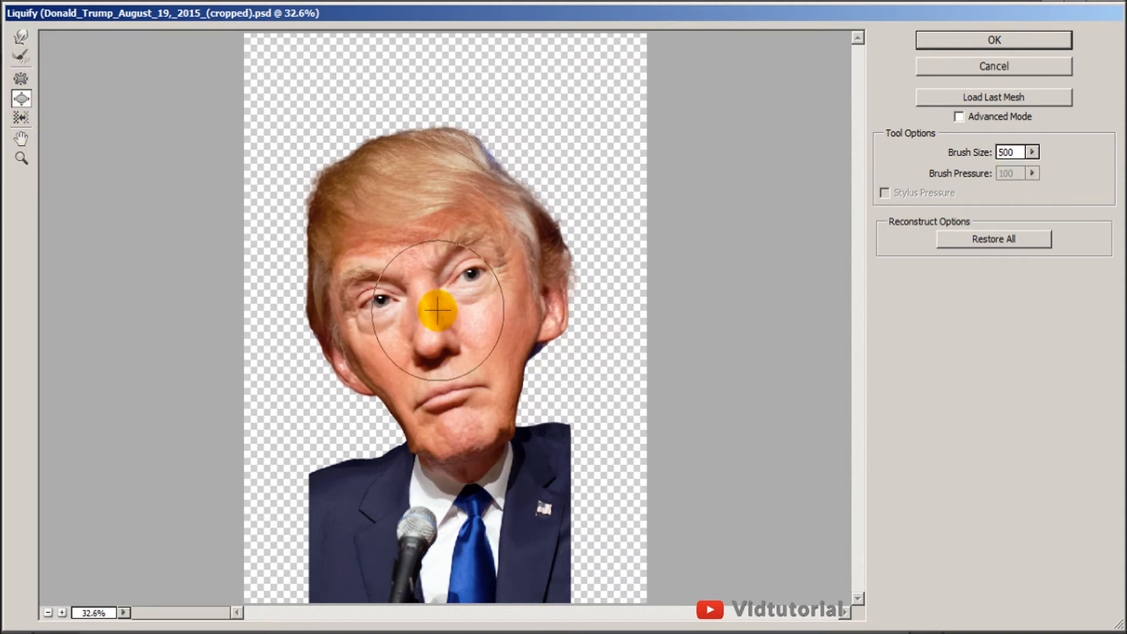
pyautogui.press('[')
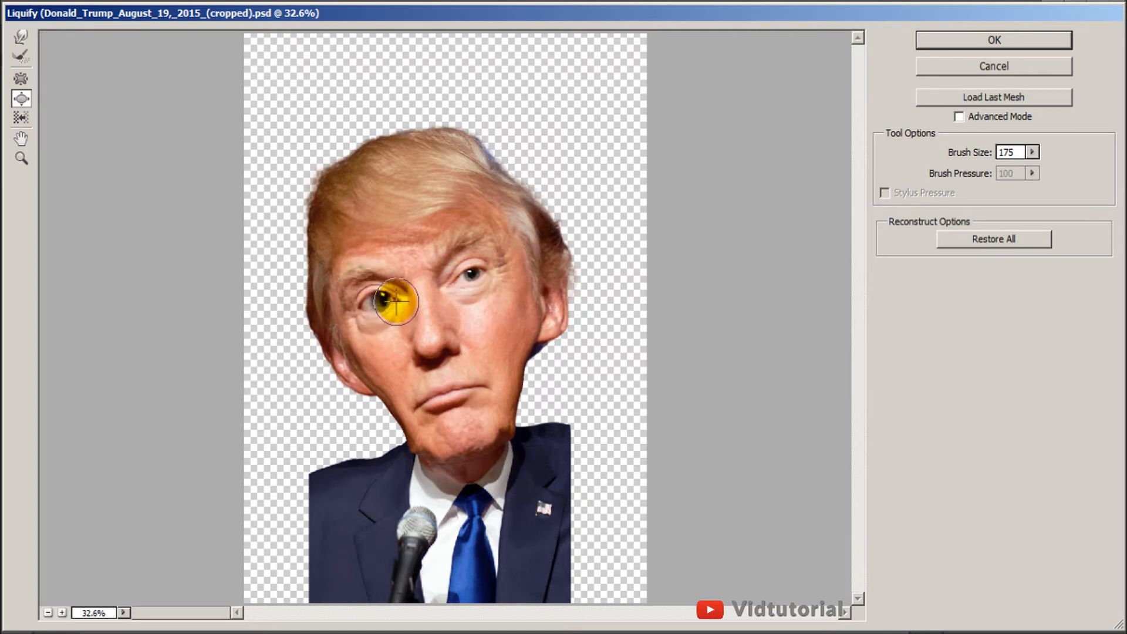
pyautogui.moveTo(396, 302); pyautogui.dragTo(396, 302)
pyautogui.moveTo(444, 282); pyautogui.dragTo(443, 282)
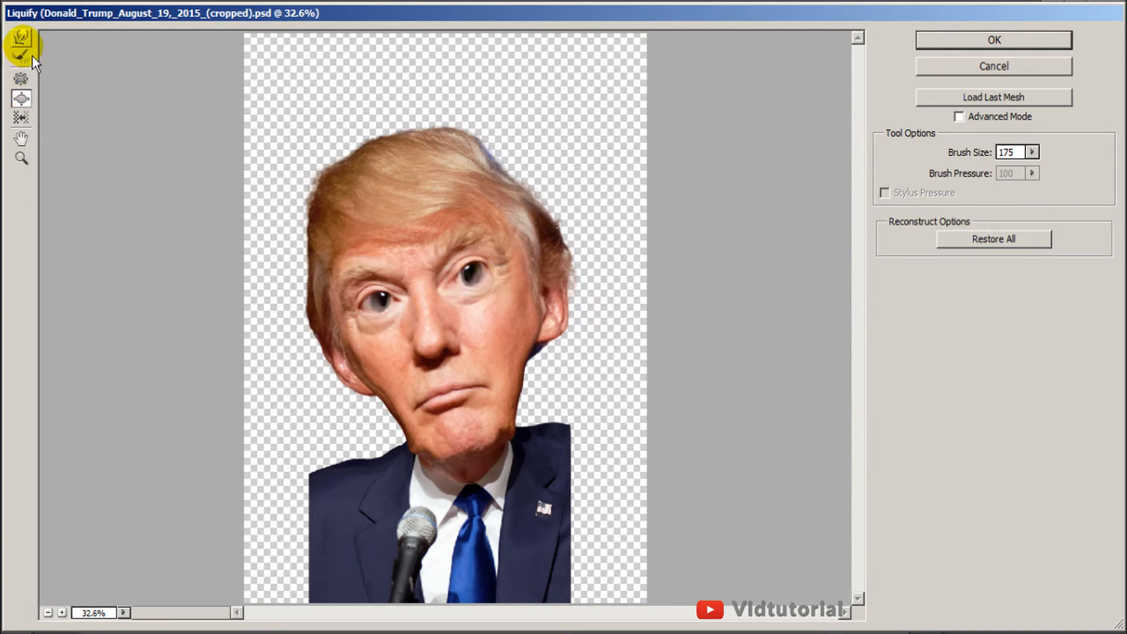
# - Narrow the jaw, ears and sides of the face further using the Forward Warp tool with brush size 500
pyautogui.click(21, 37)
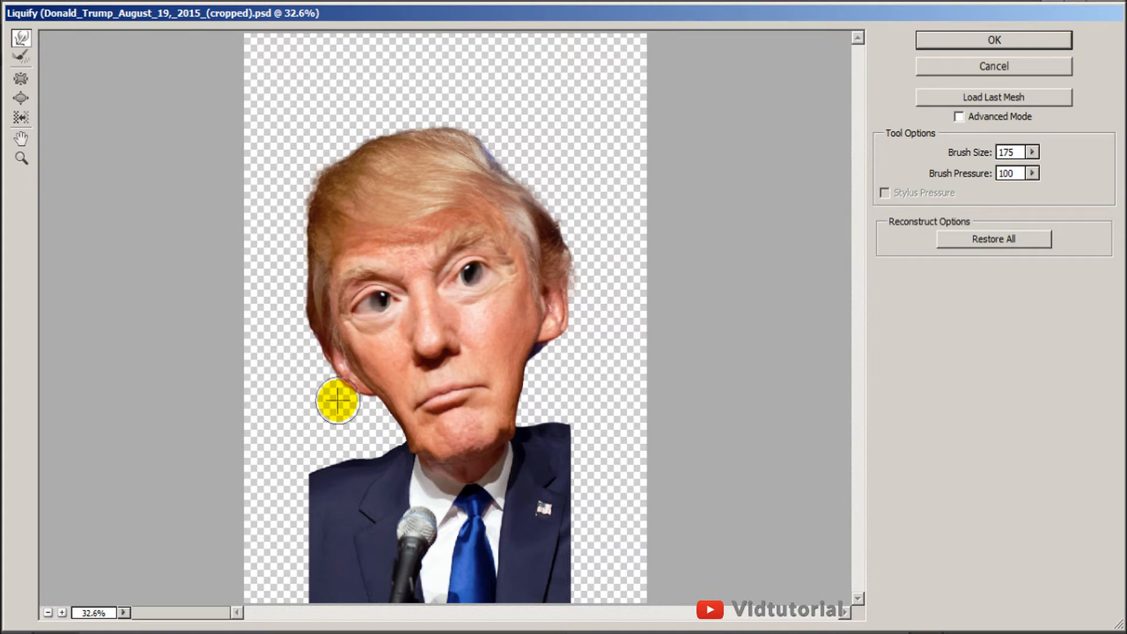
pyautogui.press(']')
pyautogui.press(']')
pyautogui.press(']')
pyautogui.press(']')
pyautogui.press(']')
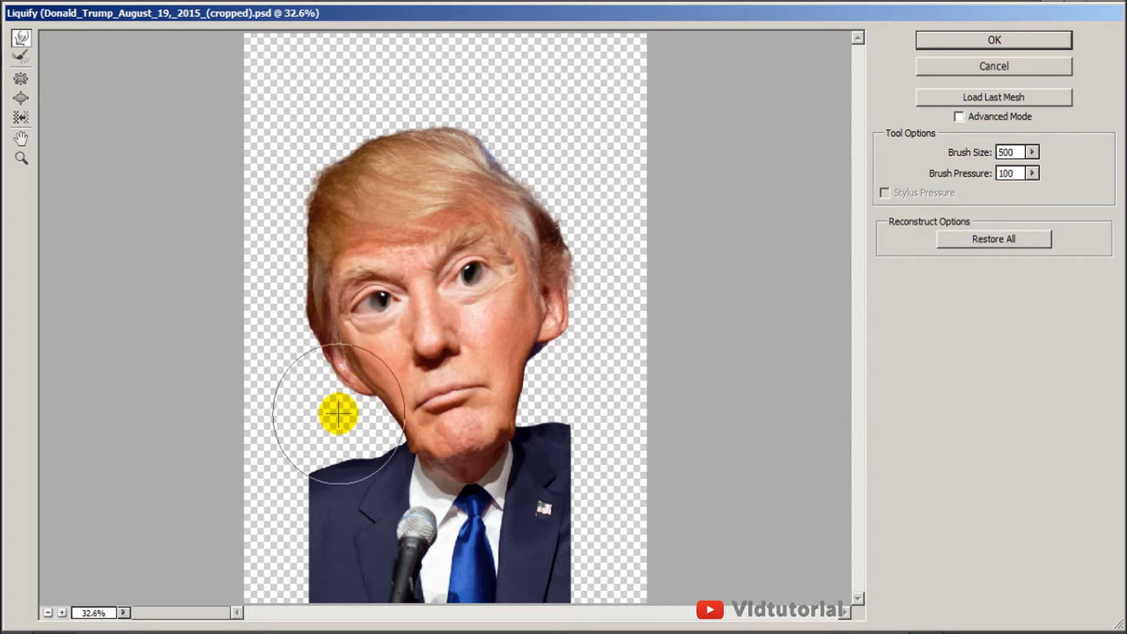
pyautogui.moveTo(337, 408); pyautogui.dragTo(384, 411)
pyautogui.click(535, 385)
pyautogui.moveTo(535, 386)
pyautogui.mouseDown()
pyautogui.moveTo(551, 349)
pyautogui.moveTo(537, 333)
pyautogui.moveTo(554, 329)
pyautogui.moveTo(584, 243)
pyautogui.moveTo(550, 249)
pyautogui.mouseUp()
pyautogui.moveTo(295, 313); pyautogui.dragTo(305, 307)
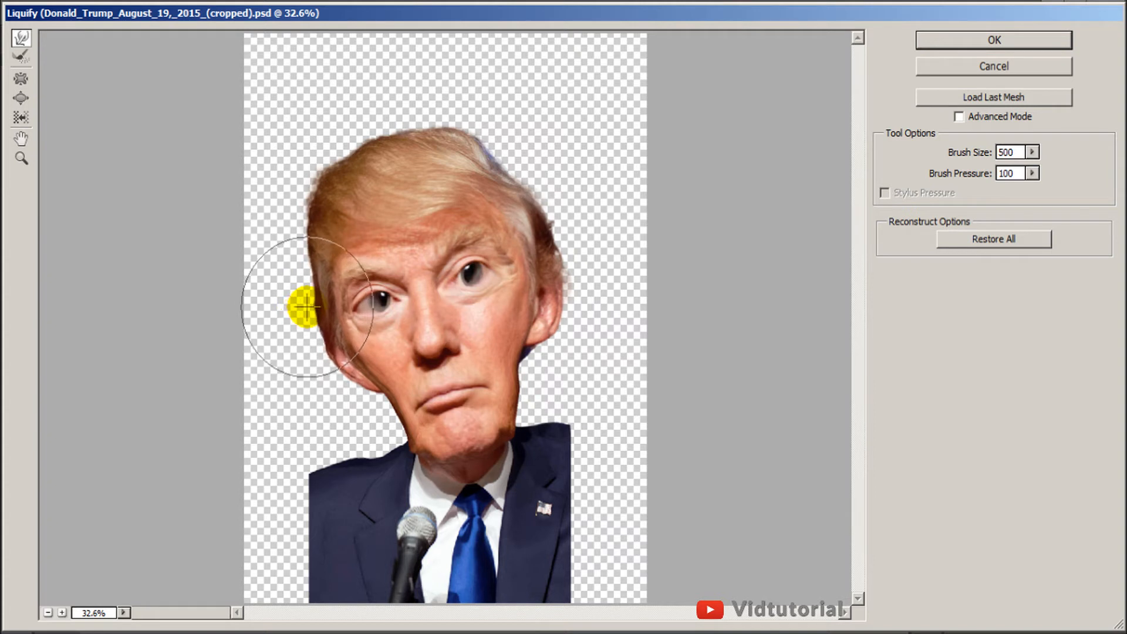
# - Push the temples and upper sides of the hair inward, and lower the top of the hair slightly, with the size 500 warp brush
pyautogui.moveTo(559, 216)
pyautogui.mouseDown()
pyautogui.moveTo(552, 226)
pyautogui.moveTo(531, 219)
pyautogui.mouseUp()
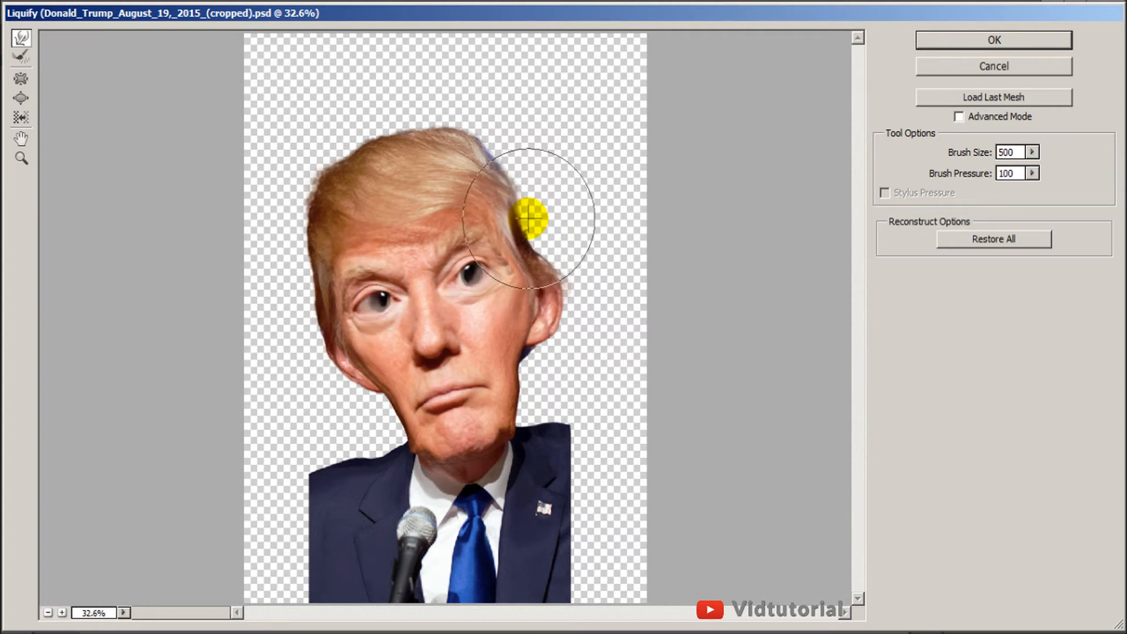
pyautogui.moveTo(311, 240)
pyautogui.mouseDown()
pyautogui.moveTo(296, 264)
pyautogui.moveTo(313, 252)
pyautogui.mouseUp()
pyautogui.moveTo(521, 177); pyautogui.dragTo(513, 186)
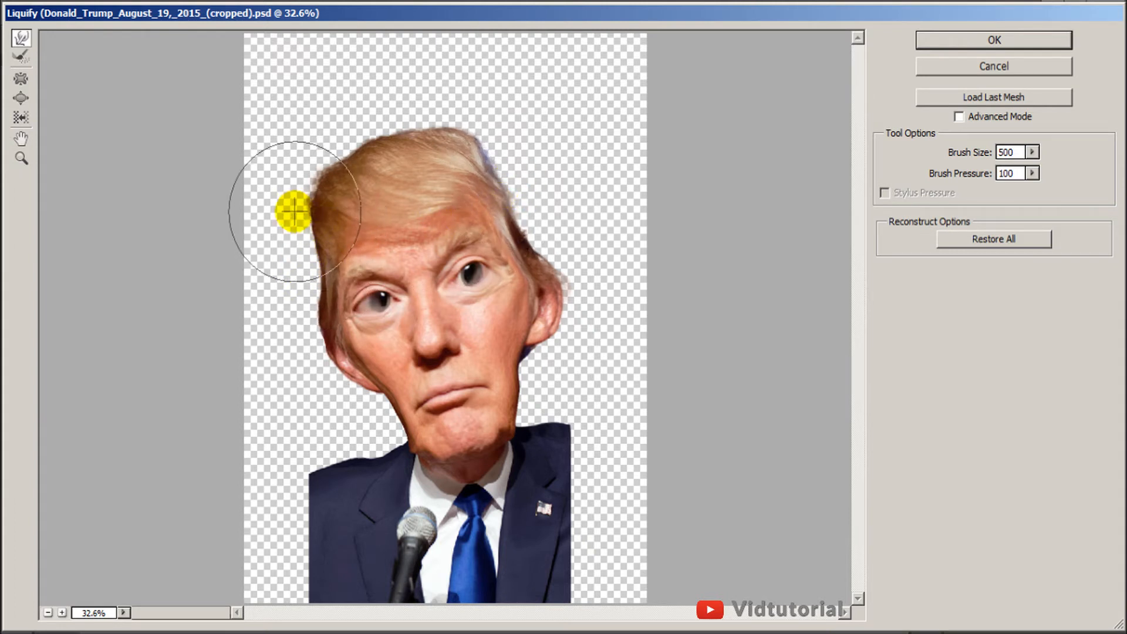
pyautogui.moveTo(295, 209); pyautogui.dragTo(297, 231)
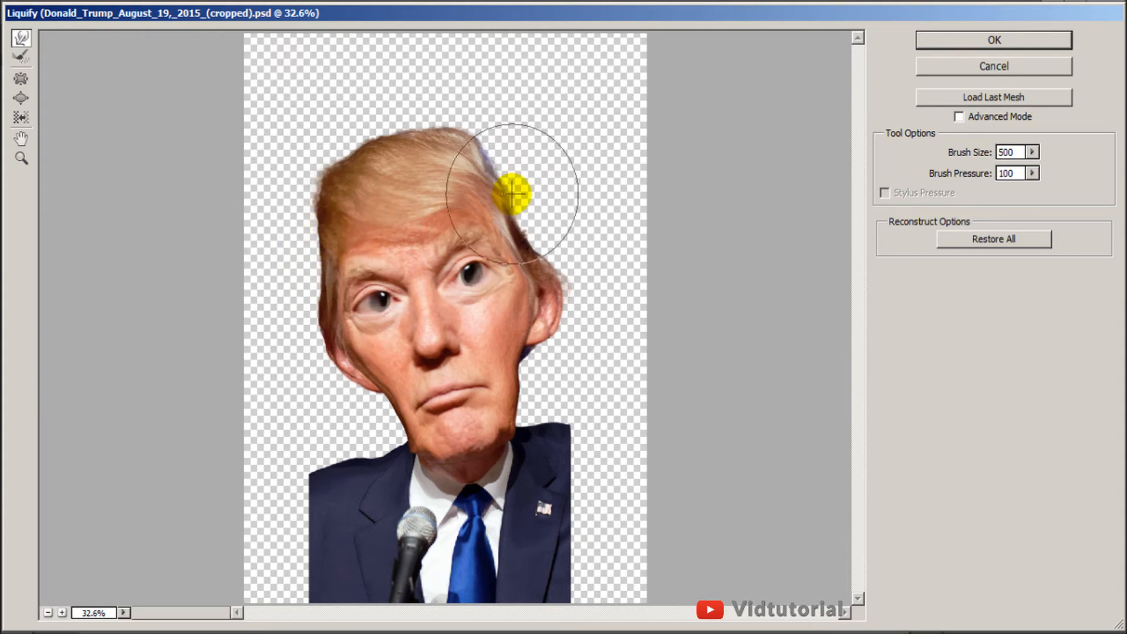
pyautogui.moveTo(509, 179); pyautogui.dragTo(496, 176)
pyautogui.moveTo(458, 118); pyautogui.dragTo(458, 129)
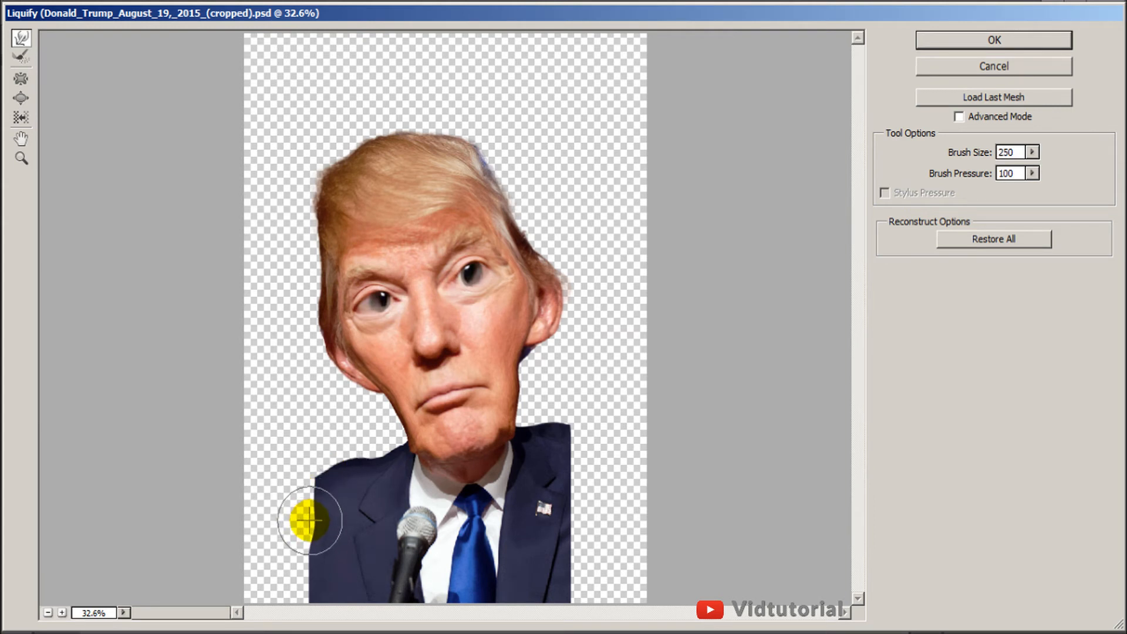
# - Narrow the shoulders and jacket sides and refine the collar and jaw edges with the size 400 warp brush, and apply Liquify
pyautogui.press(']')
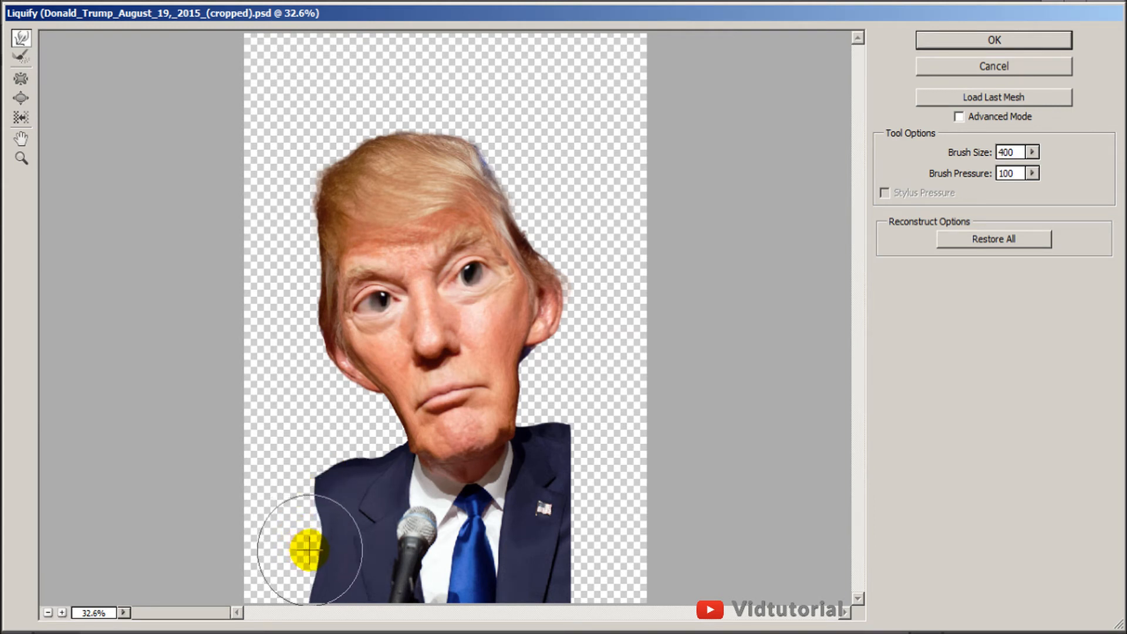
pyautogui.moveTo(312, 594)
pyautogui.mouseDown()
pyautogui.moveTo(298, 490)
pyautogui.moveTo(347, 467)
pyautogui.moveTo(344, 451)
pyautogui.moveTo(349, 467)
pyautogui.moveTo(315, 470)
pyautogui.moveTo(308, 510)
pyautogui.moveTo(311, 589)
pyautogui.moveTo(322, 596)
pyautogui.moveTo(324, 488)
pyautogui.moveTo(309, 495)
pyautogui.moveTo(358, 498)
pyautogui.mouseUp()
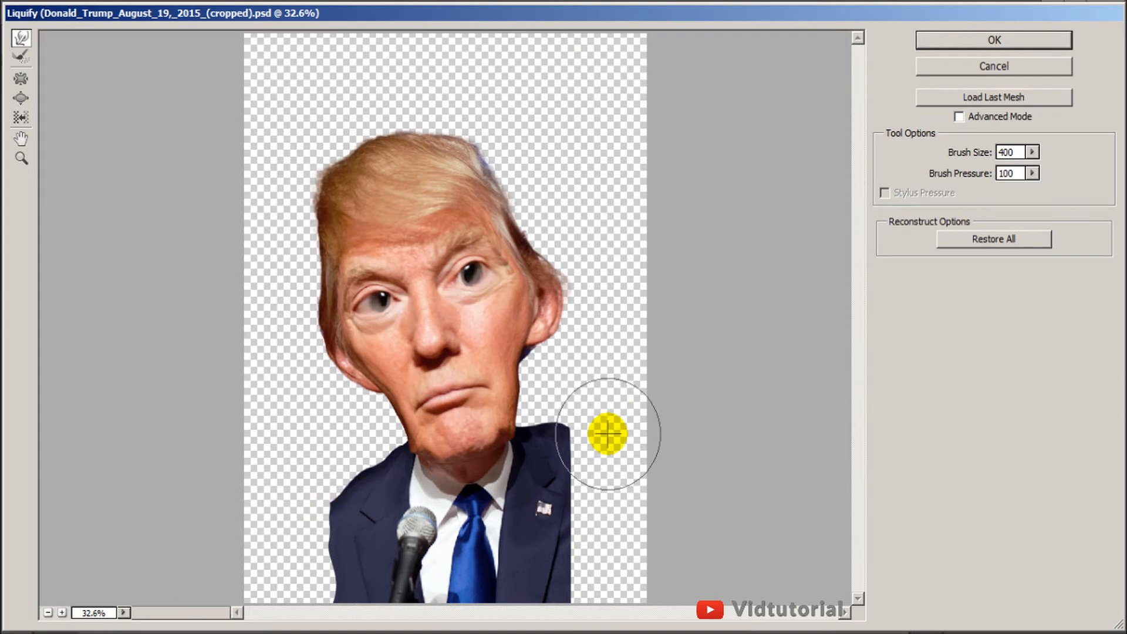
pyautogui.moveTo(567, 436)
pyautogui.mouseDown()
pyautogui.moveTo(583, 484)
pyautogui.moveTo(562, 537)
pyautogui.moveTo(573, 539)
pyautogui.moveTo(570, 572)
pyautogui.moveTo(544, 617)
pyautogui.moveTo(571, 512)
pyautogui.moveTo(558, 545)
pyautogui.moveTo(543, 544)
pyautogui.moveTo(560, 452)
pyautogui.moveTo(552, 588)
pyautogui.mouseUp()
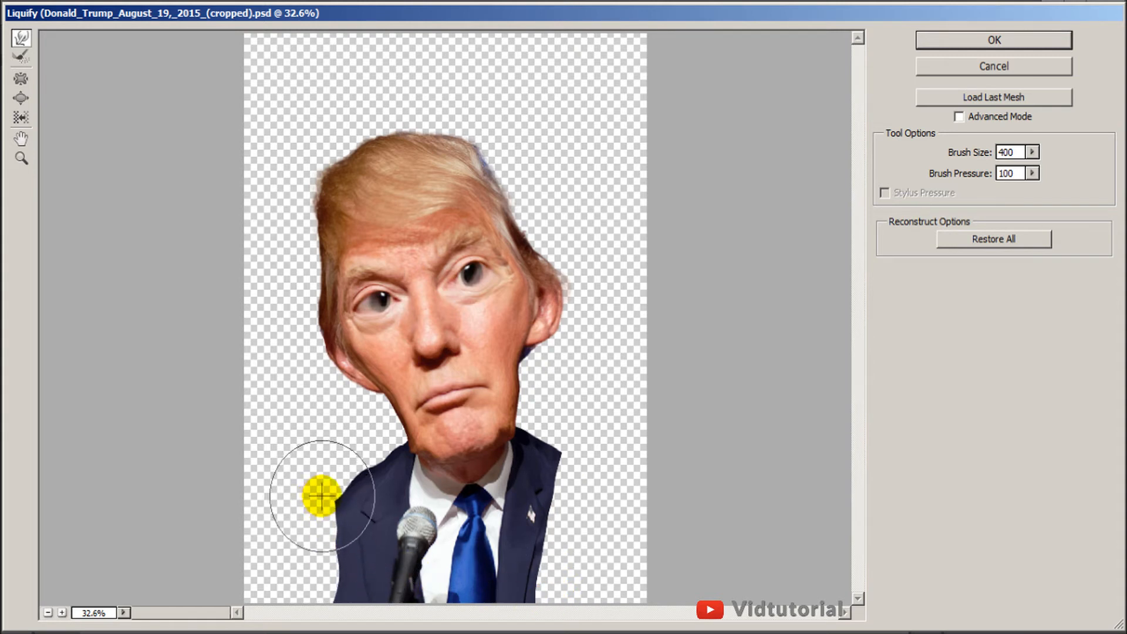
pyautogui.moveTo(346, 472); pyautogui.dragTo(380, 440)
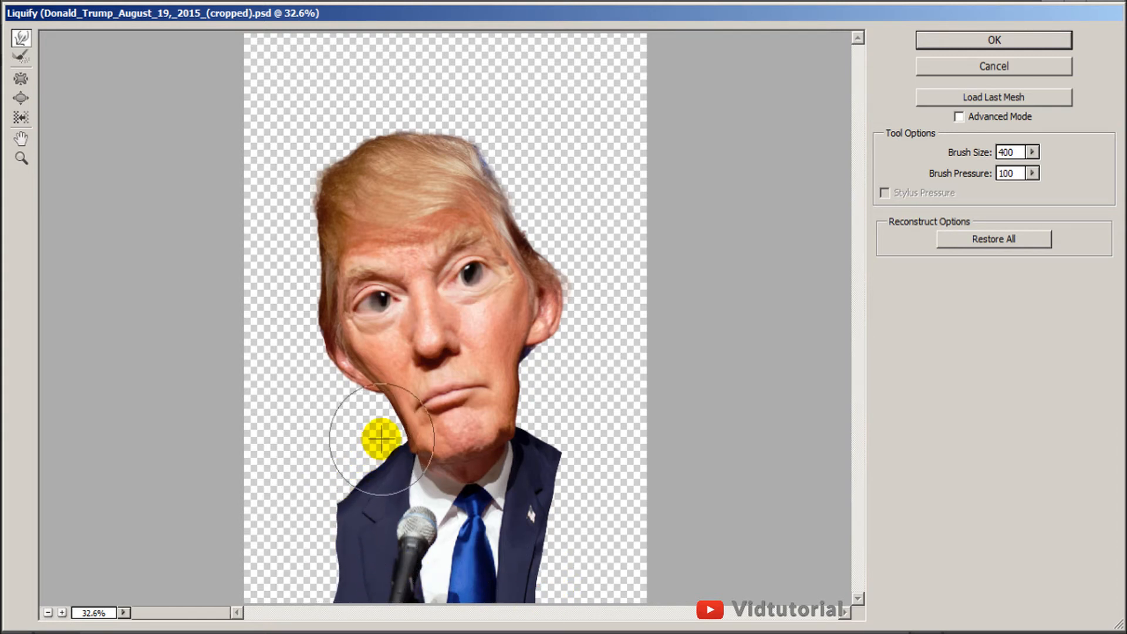
pyautogui.moveTo(314, 553); pyautogui.dragTo(325, 598)
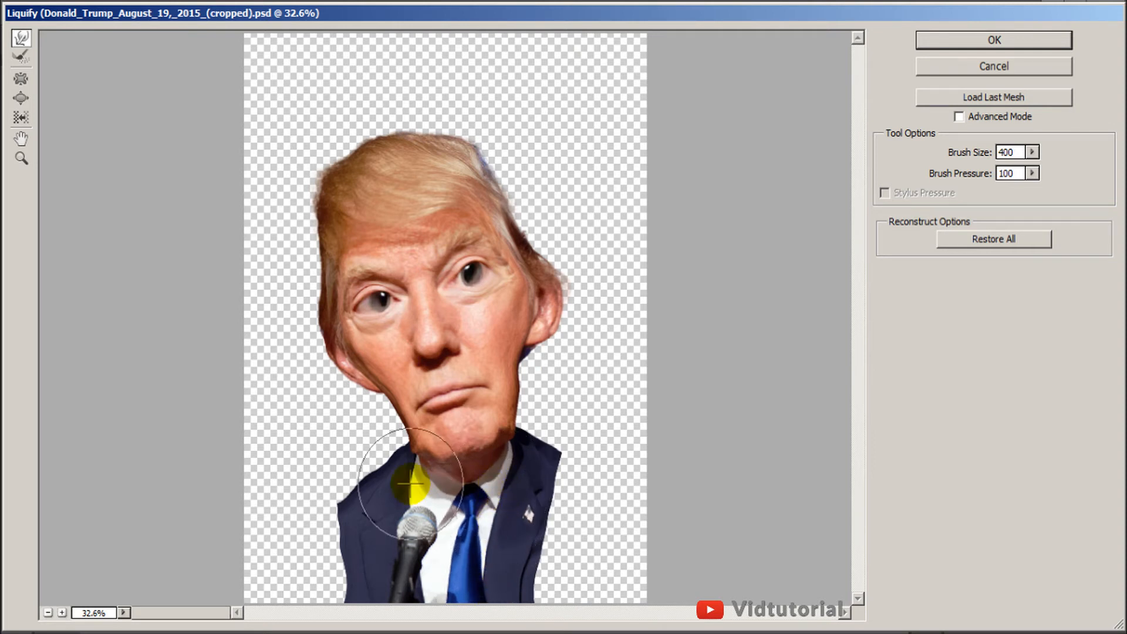
pyautogui.moveTo(390, 492); pyautogui.dragTo(414, 490)
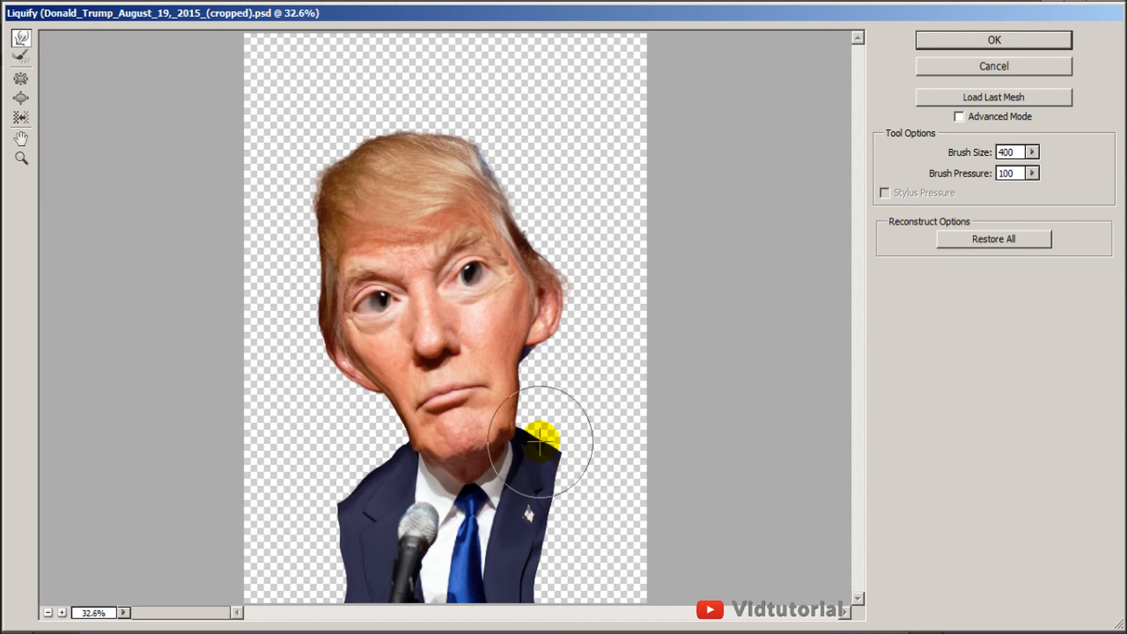
pyautogui.moveTo(536, 439); pyautogui.dragTo(521, 443)
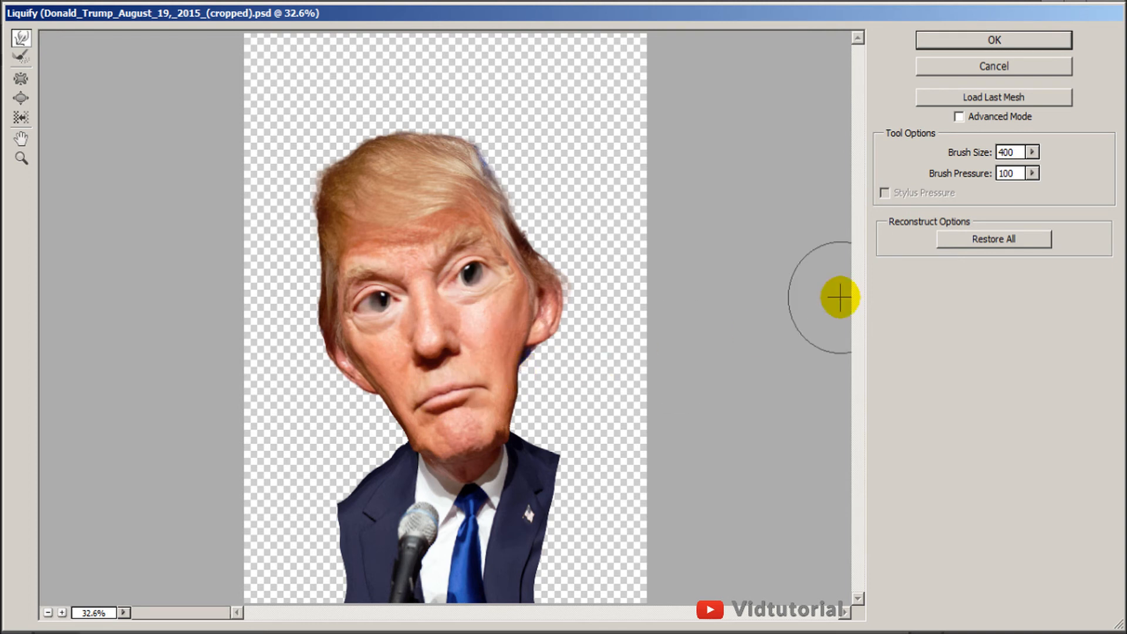
pyautogui.click(1033, 40)
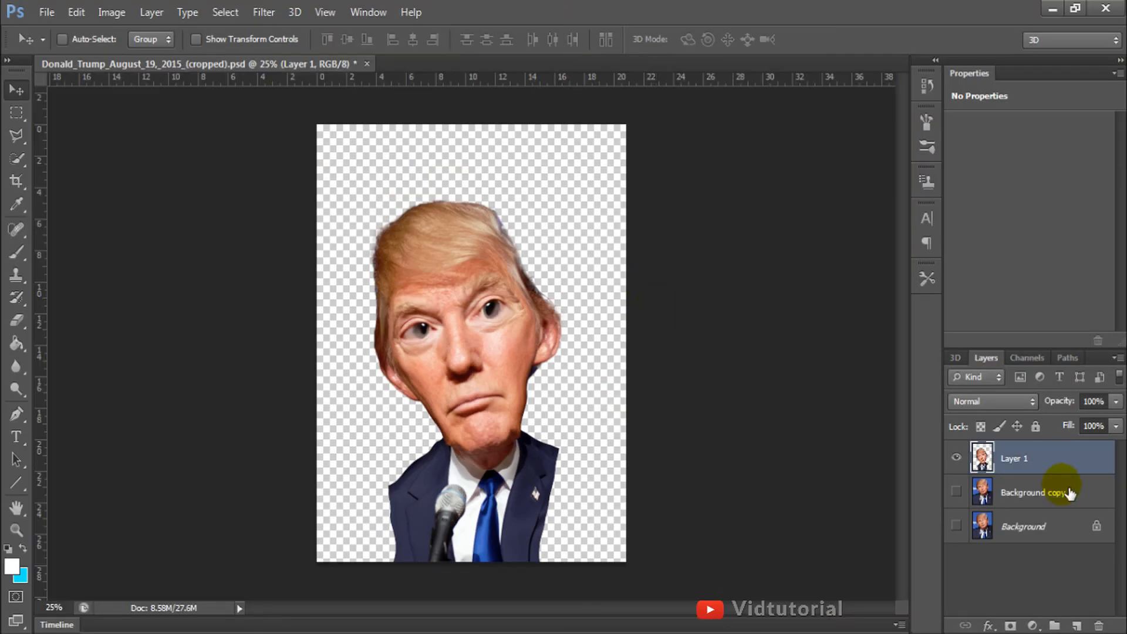
# - Add a solid color fill layer in yellow f7ff1e and place it directly beneath the cut-out man
pyautogui.click(1033, 625)
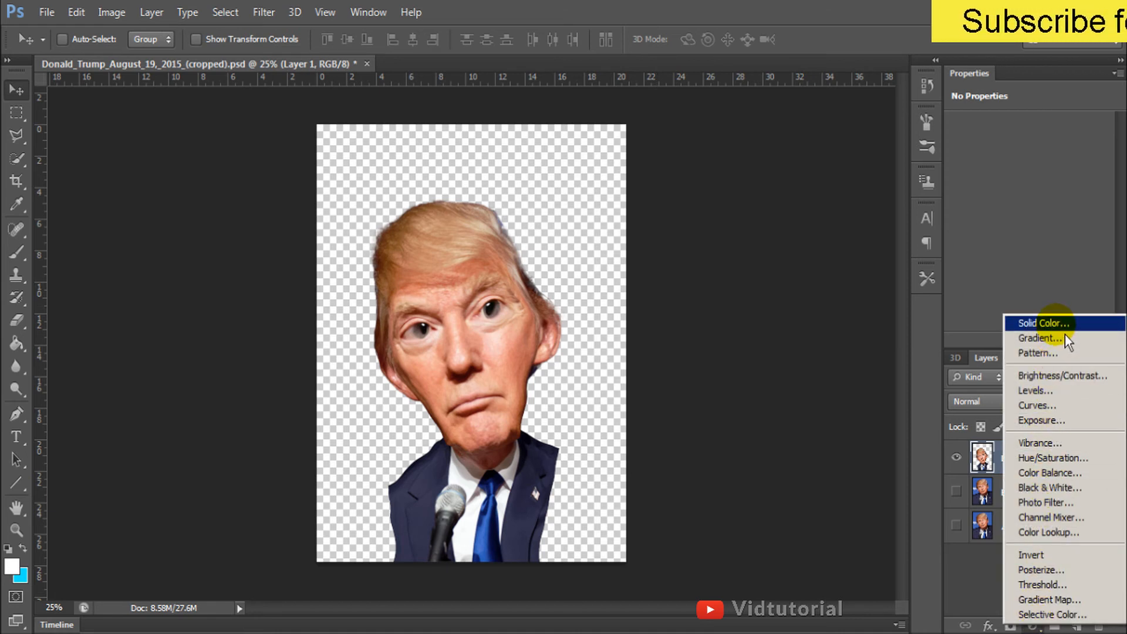
pyautogui.click(1063, 326)
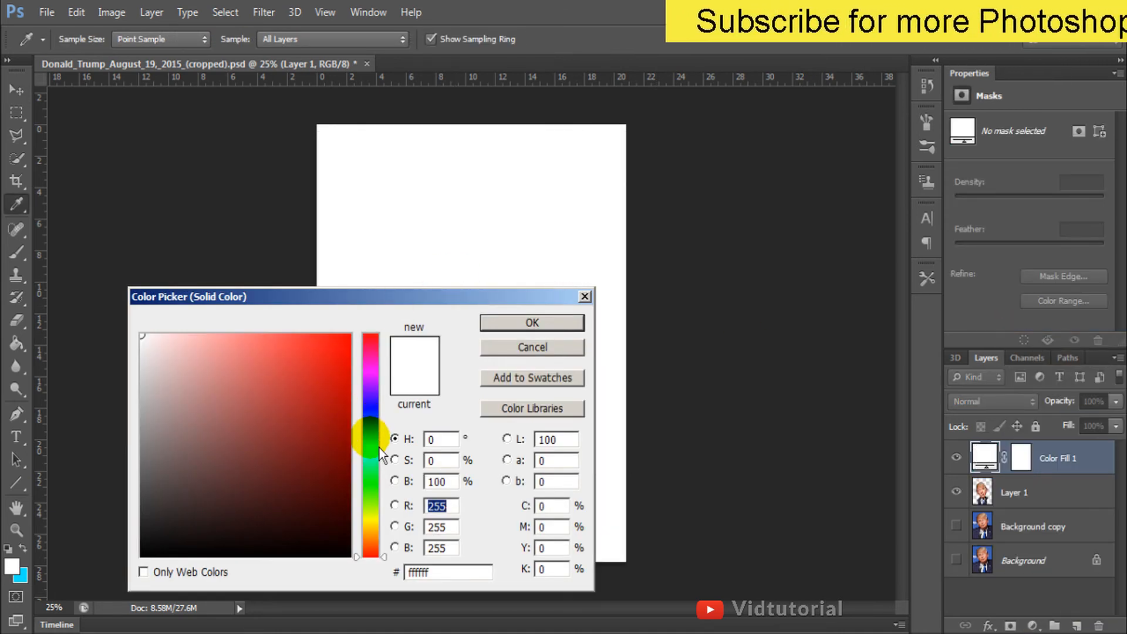
pyautogui.moveTo(379, 427); pyautogui.dragTo(369, 533)
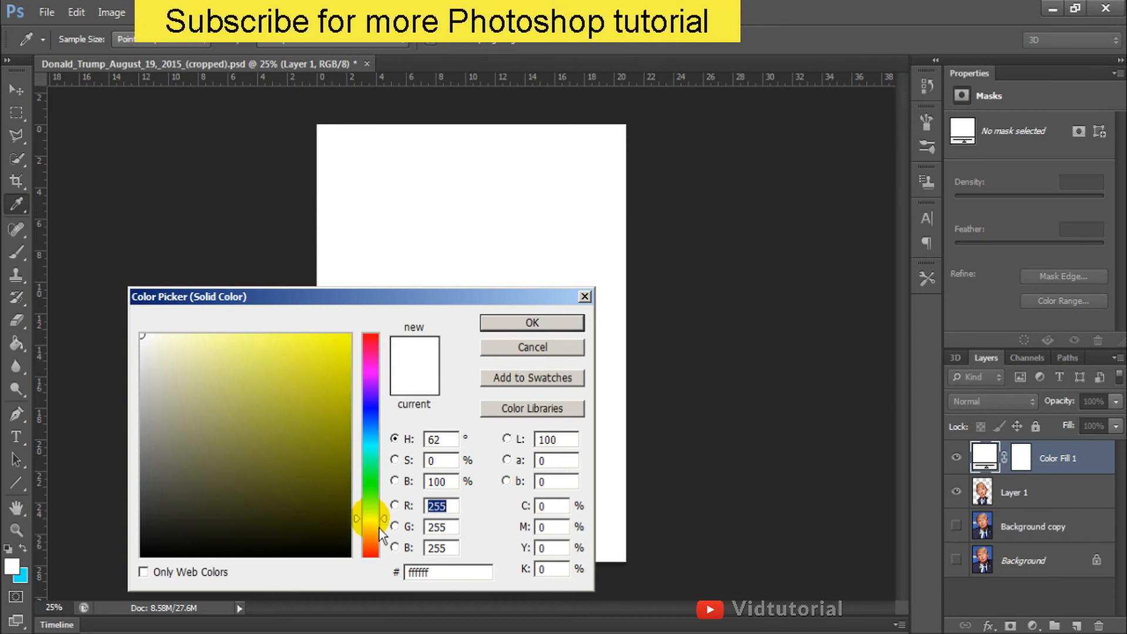
pyautogui.click(318, 401)
pyautogui.moveTo(317, 401)
pyautogui.mouseDown()
pyautogui.moveTo(339, 334)
pyautogui.moveTo(327, 335)
pyautogui.mouseUp()
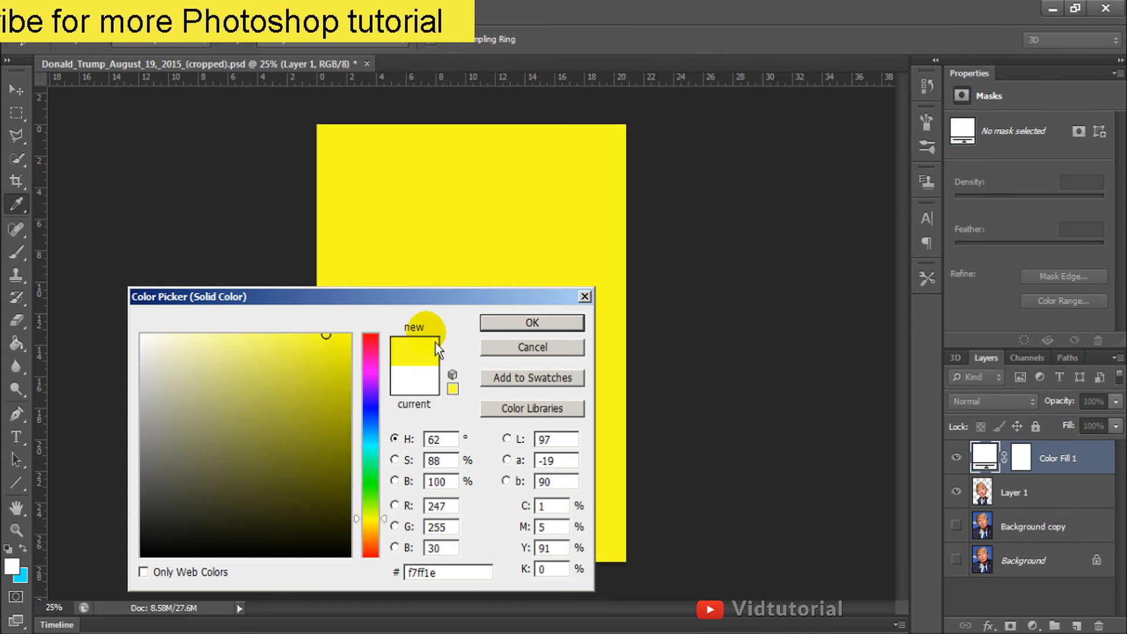
pyautogui.click(523, 329)
pyautogui.moveTo(1069, 458); pyautogui.dragTo(1088, 514)
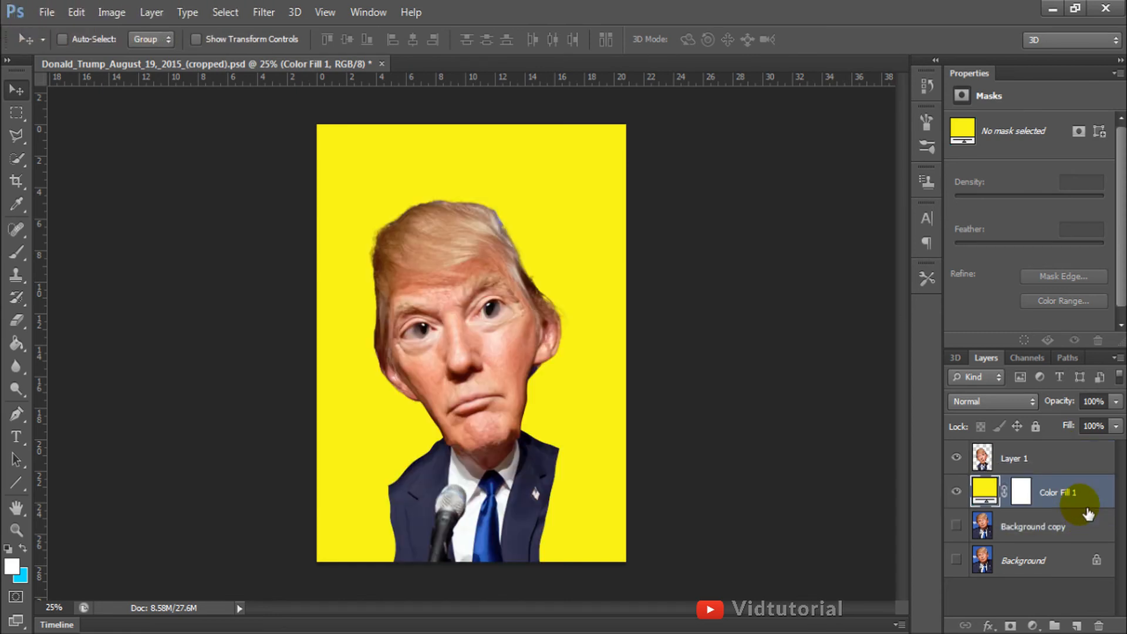
# - Choose the Brush tool with cyan as the foreground color and create a new layer above the cut-out man
pyautogui.hotkey('ctrl', '+')
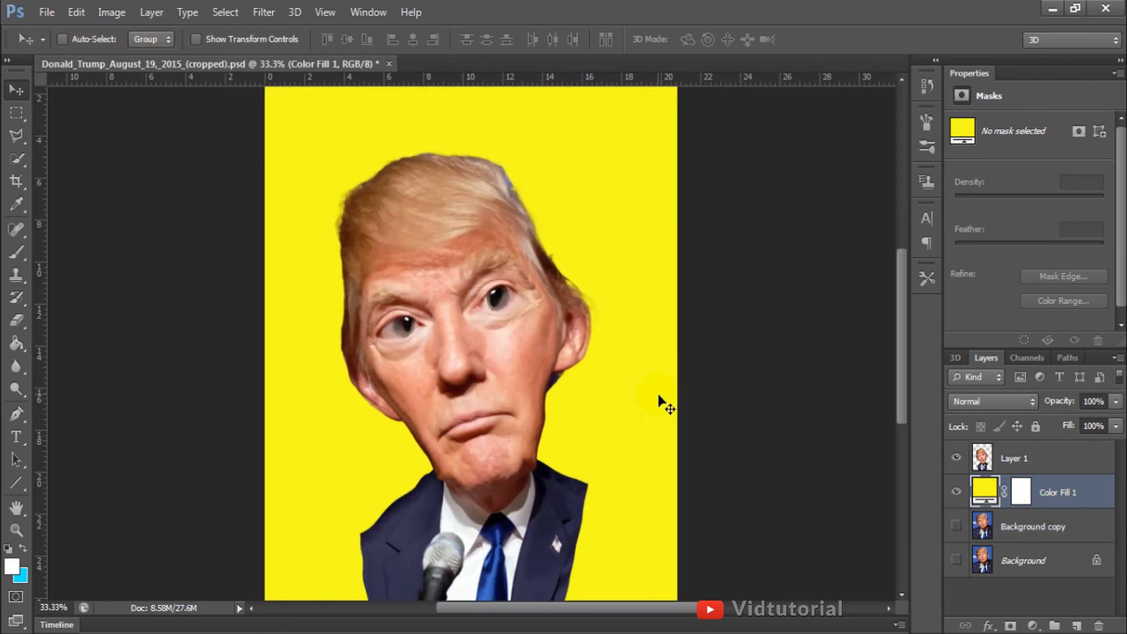
pyautogui.click(1052, 461)
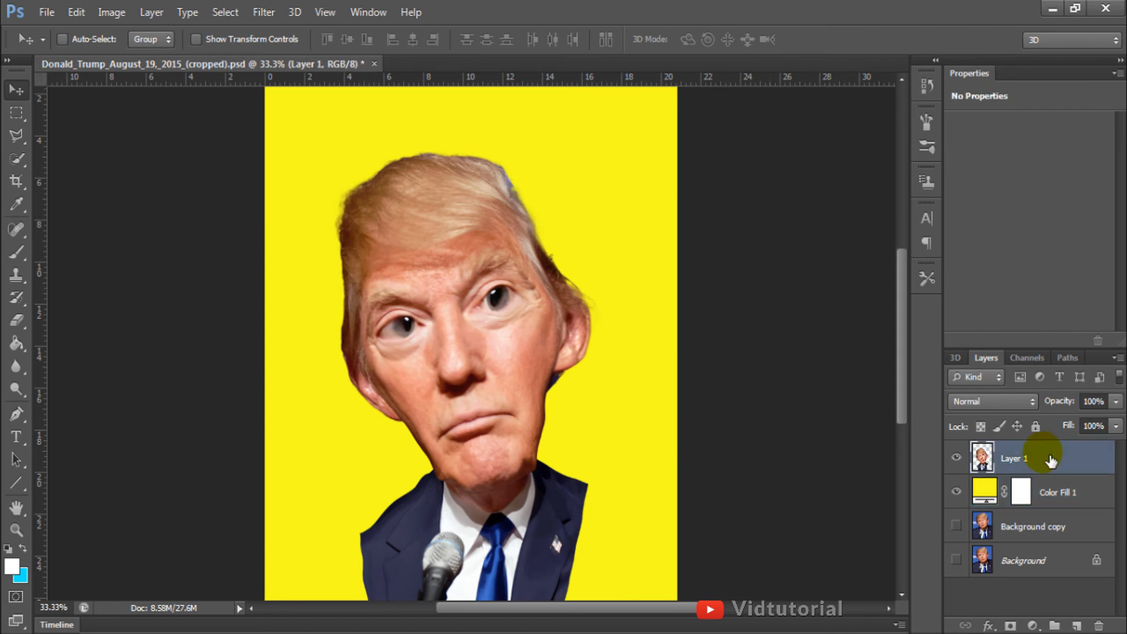
pyautogui.click(17, 253)
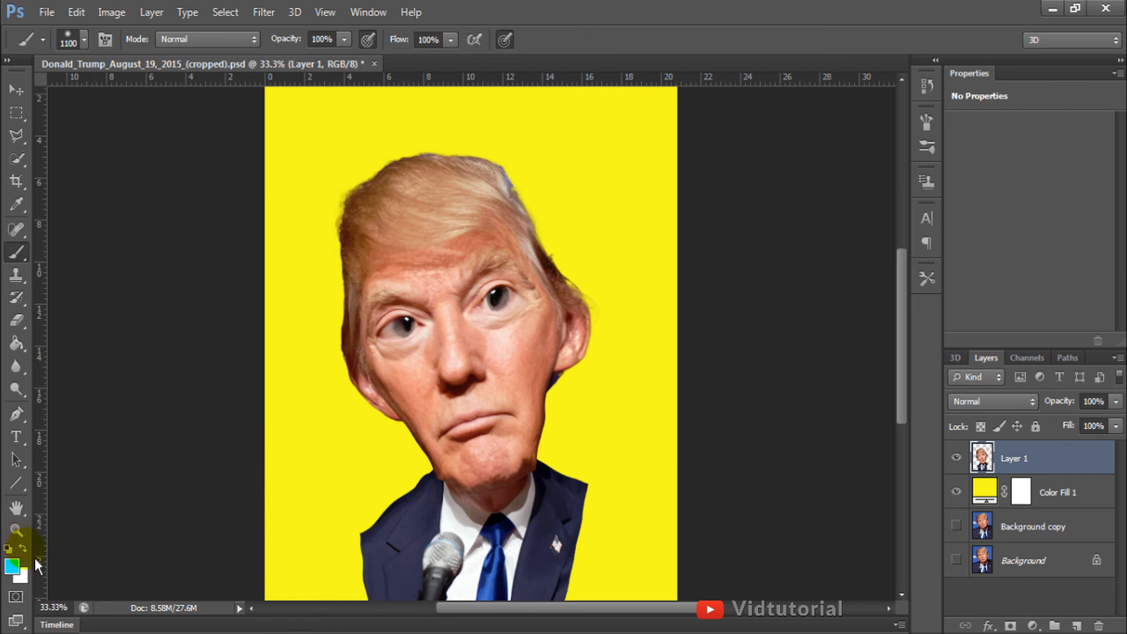
pyautogui.hotkey('ctrl', 'shift', 'n')
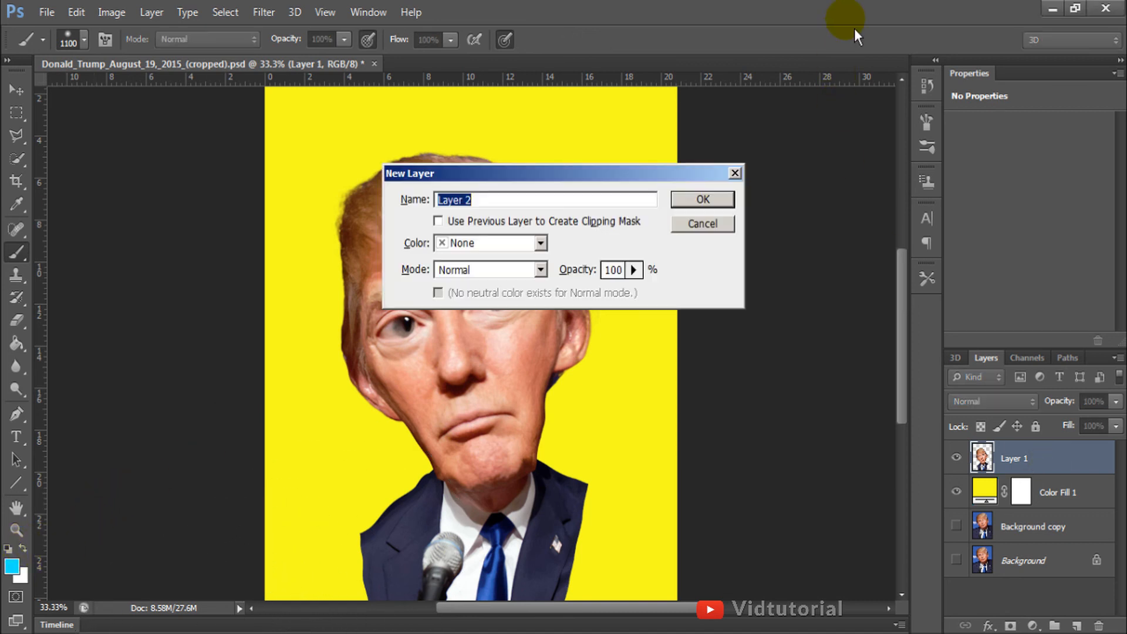
pyautogui.press('Return')
# - Paint a soft cyan glow around the head with a size 400 brush and move its layer beneath the cut-out man
pyautogui.press('[')
pyautogui.press('[')
pyautogui.press('[')
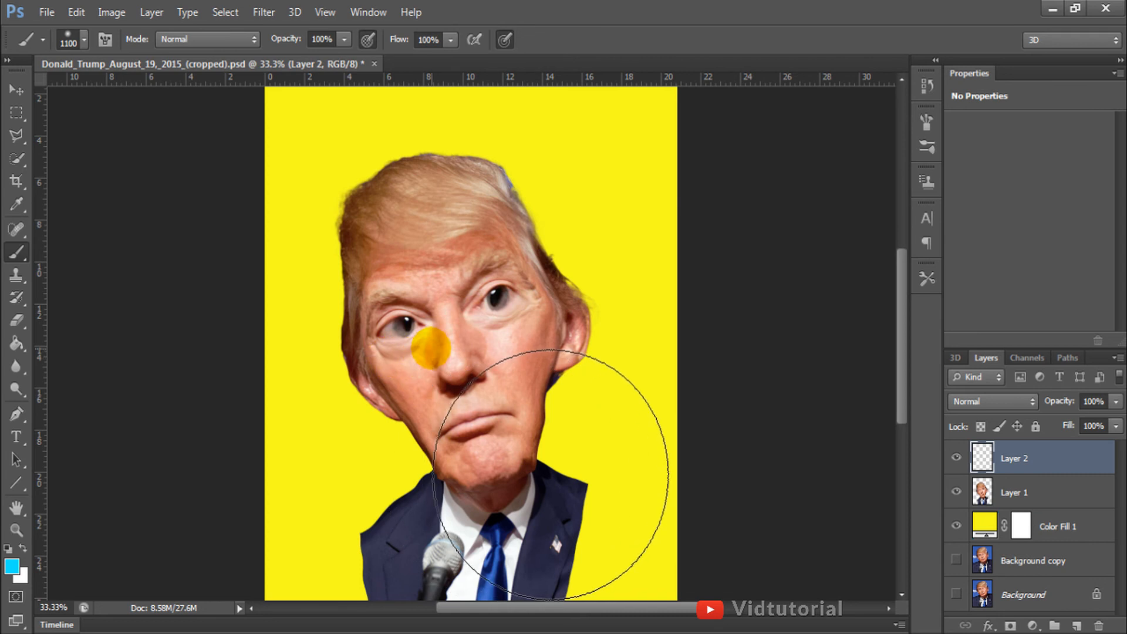
pyautogui.press('[')
pyautogui.press('[')
pyautogui.press('[')
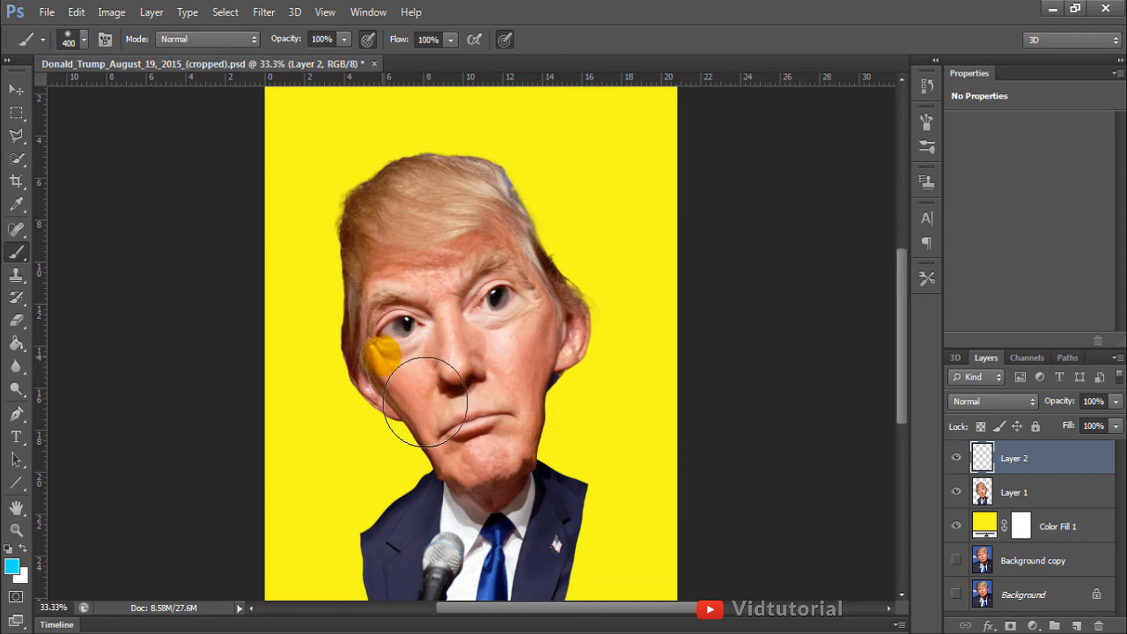
pyautogui.moveTo(425, 402)
pyautogui.mouseDown()
pyautogui.moveTo(393, 348)
pyautogui.moveTo(404, 271)
pyautogui.moveTo(434, 222)
pyautogui.moveTo(495, 188)
pyautogui.moveTo(548, 232)
pyautogui.moveTo(600, 381)
pyautogui.moveTo(593, 391)
pyautogui.mouseUp()
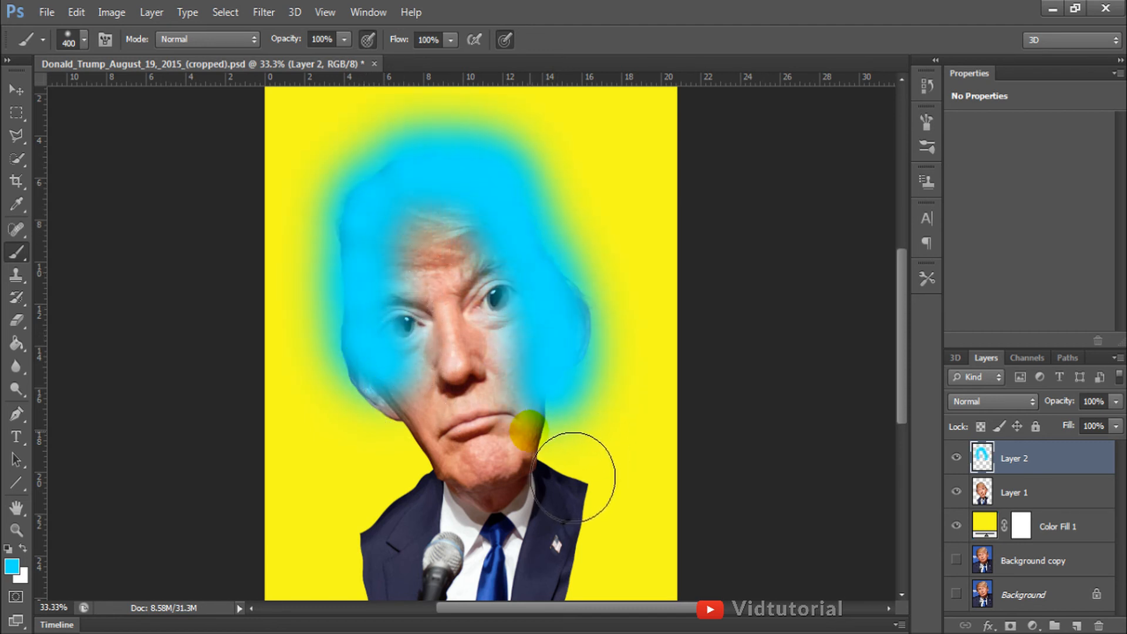
pyautogui.moveTo(1077, 463); pyautogui.dragTo(1083, 516)
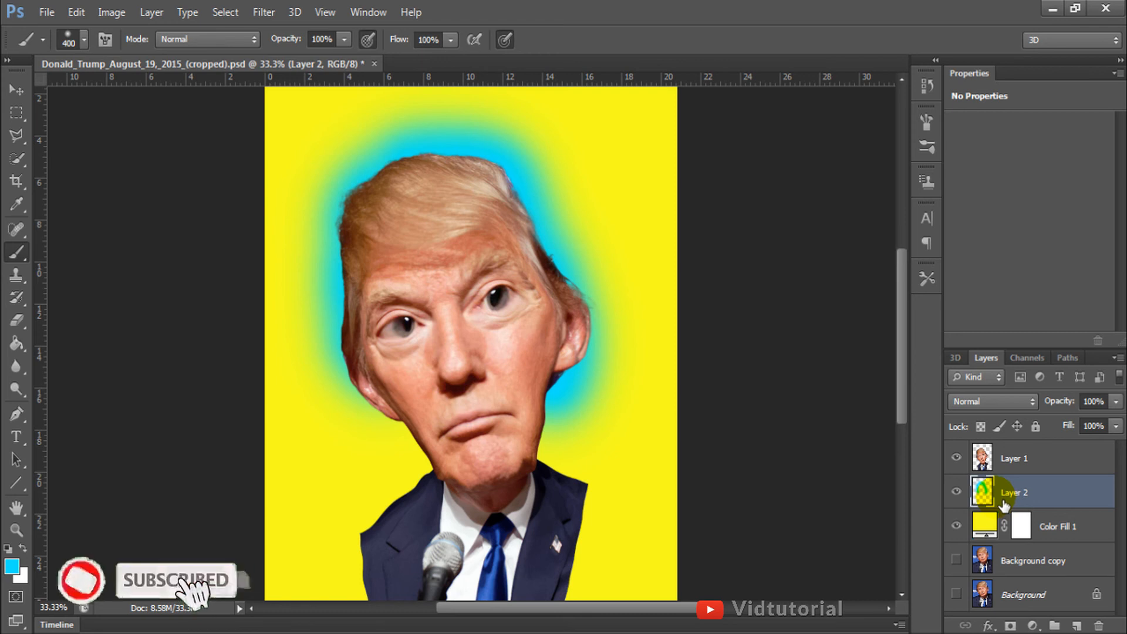
# - Add a drop shadow to the cut-out man with a distance of 15 px and a slightly increased spread
pyautogui.click(978, 462)
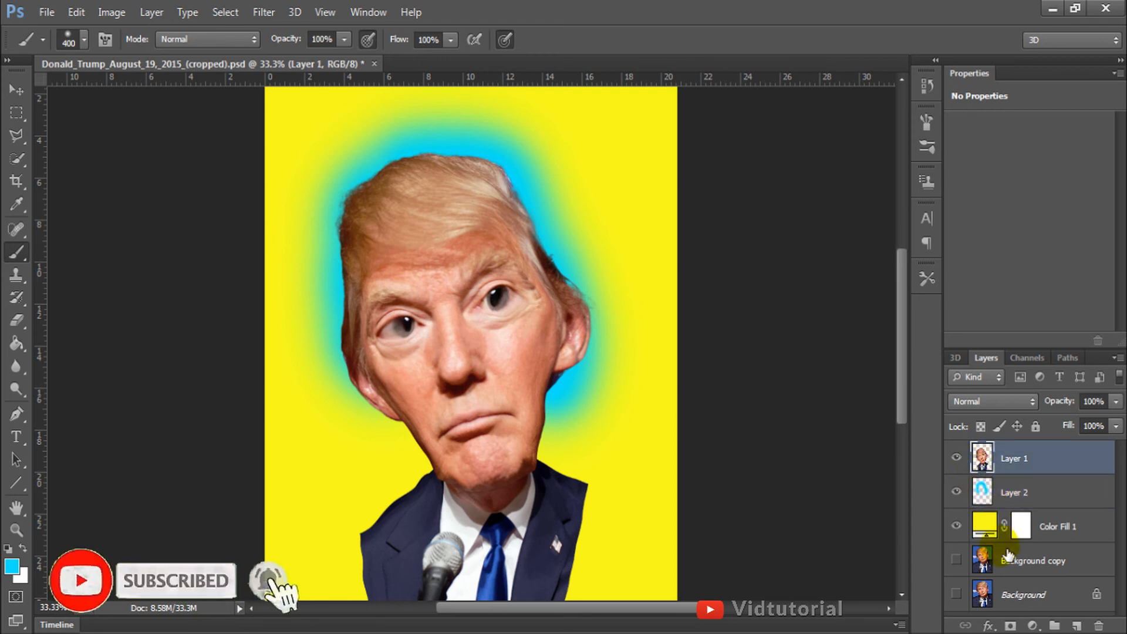
pyautogui.click(989, 625)
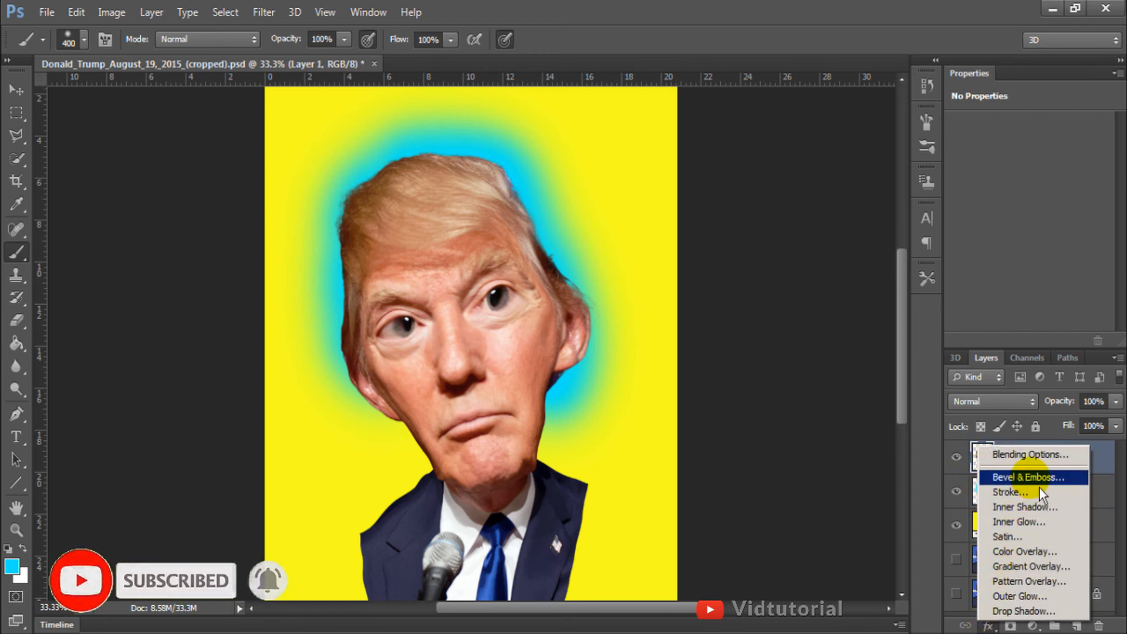
pyautogui.click(1023, 611)
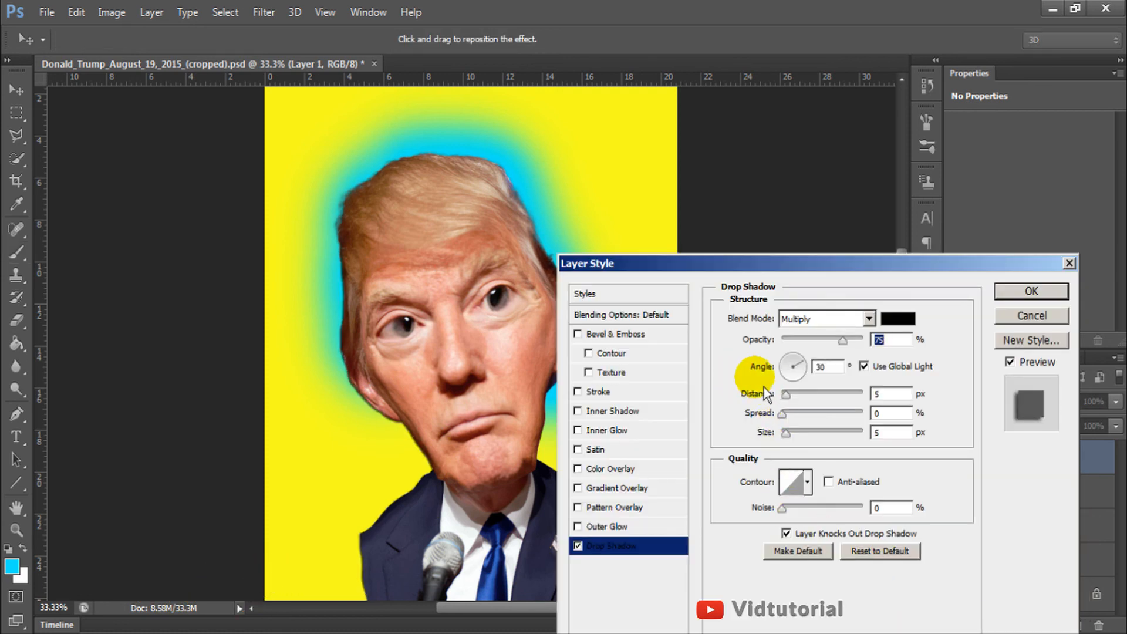
pyautogui.moveTo(797, 404); pyautogui.dragTo(797, 423)
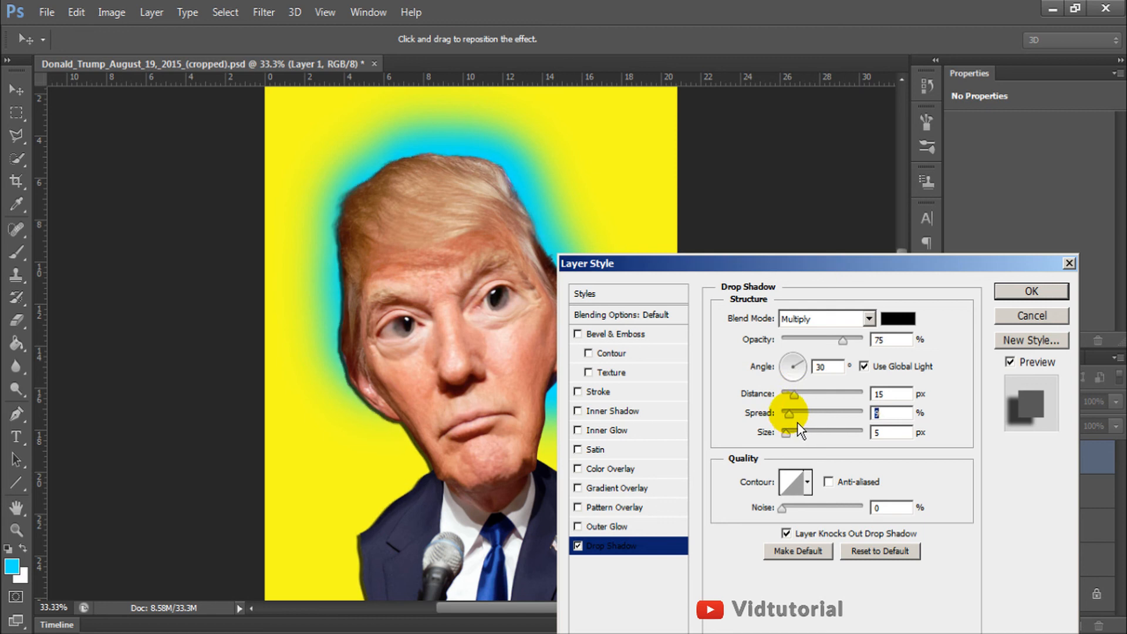
pyautogui.click(1031, 291)
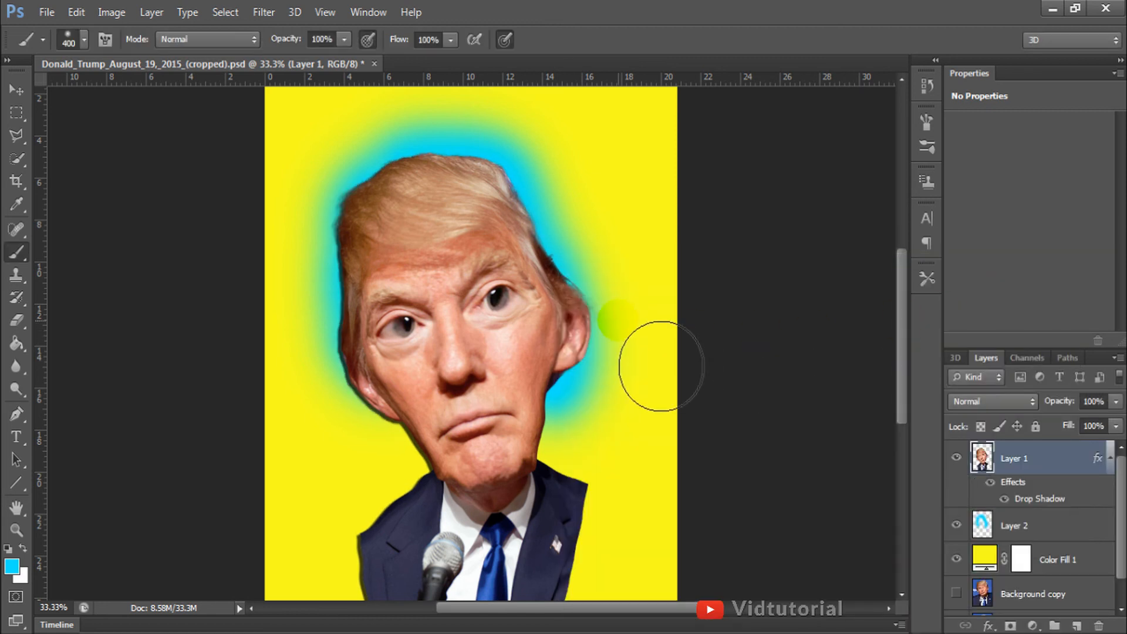
# - Sharpen the cut-out man with Unsharp Mask at an amount of 384% and a radius of 2.4 pixels
pyautogui.click(267, 13)
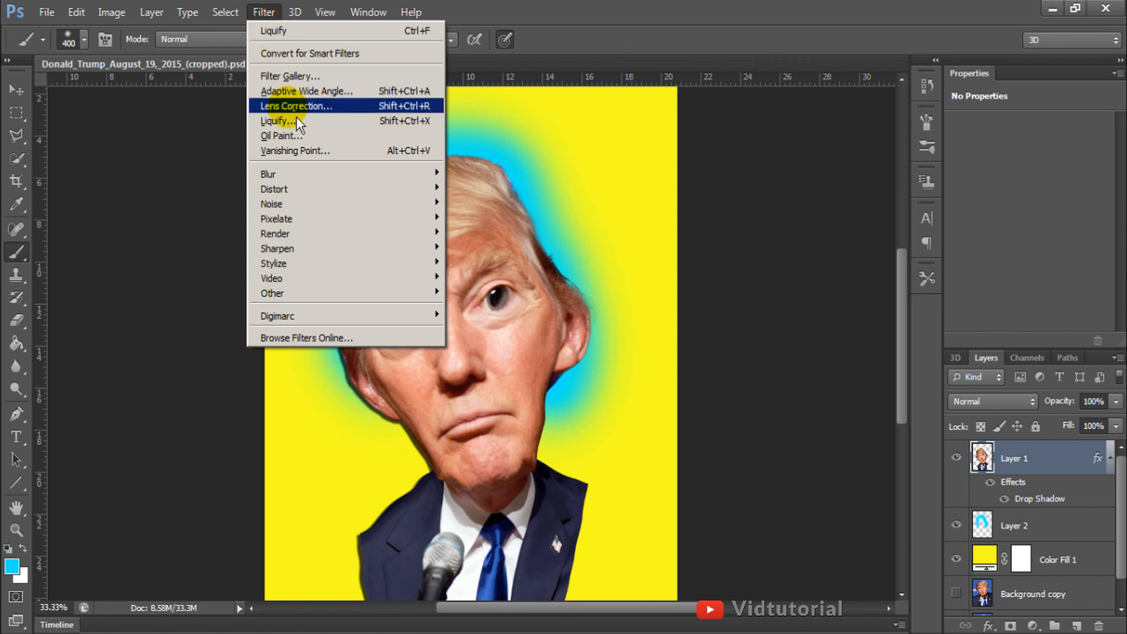
pyautogui.moveTo(355, 261)
pyautogui.click(489, 308)
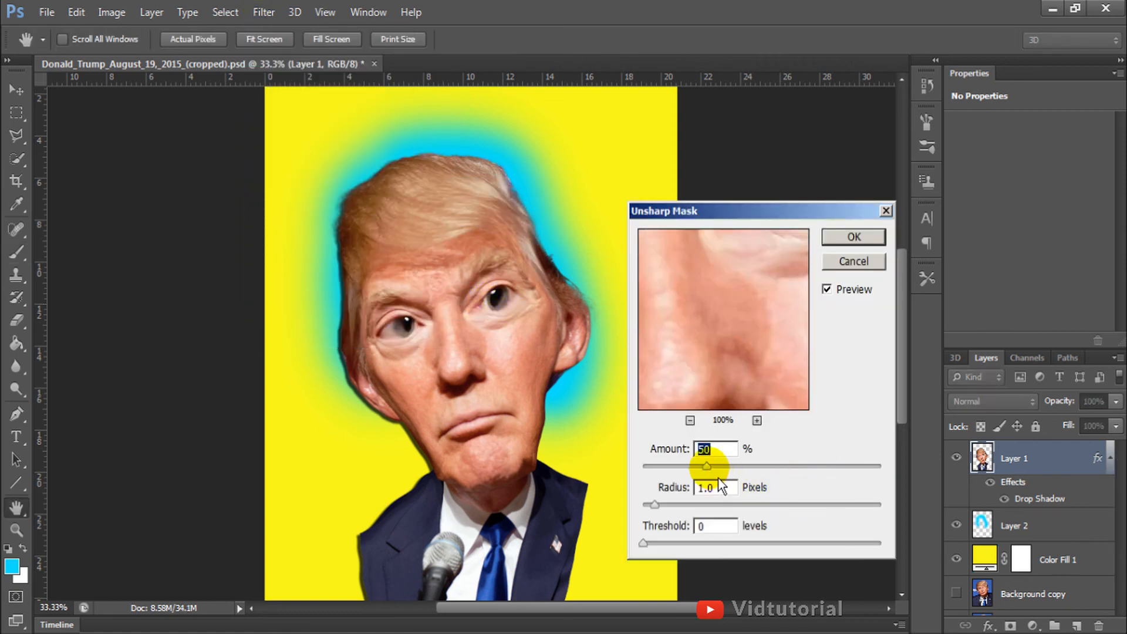
pyautogui.moveTo(850, 484); pyautogui.dragTo(879, 476)
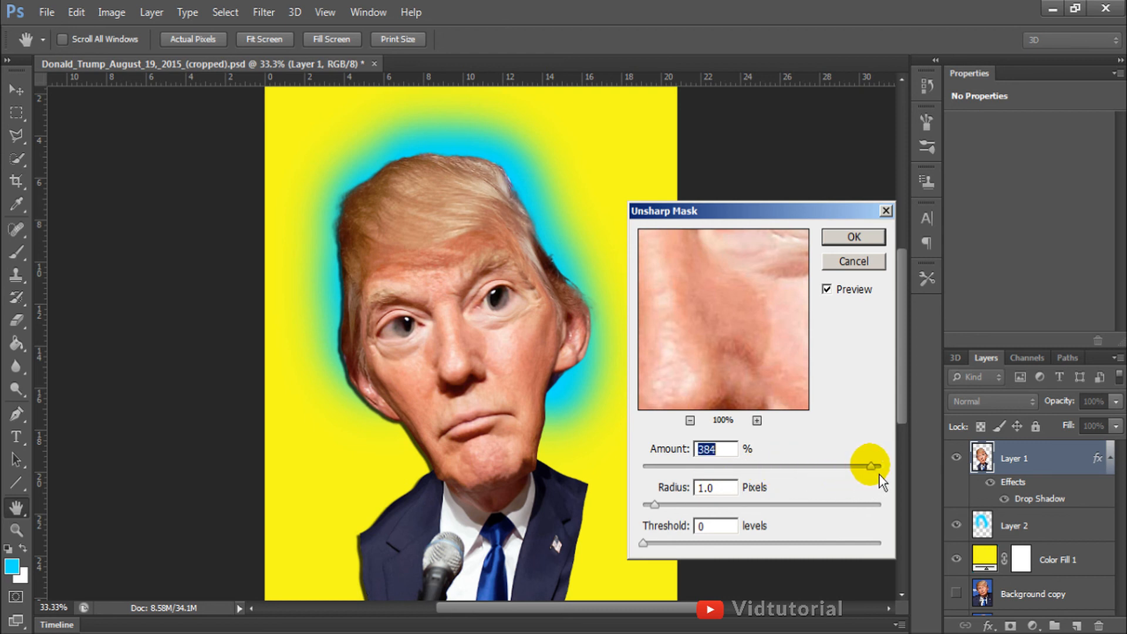
pyautogui.moveTo(666, 510); pyautogui.dragTo(681, 511)
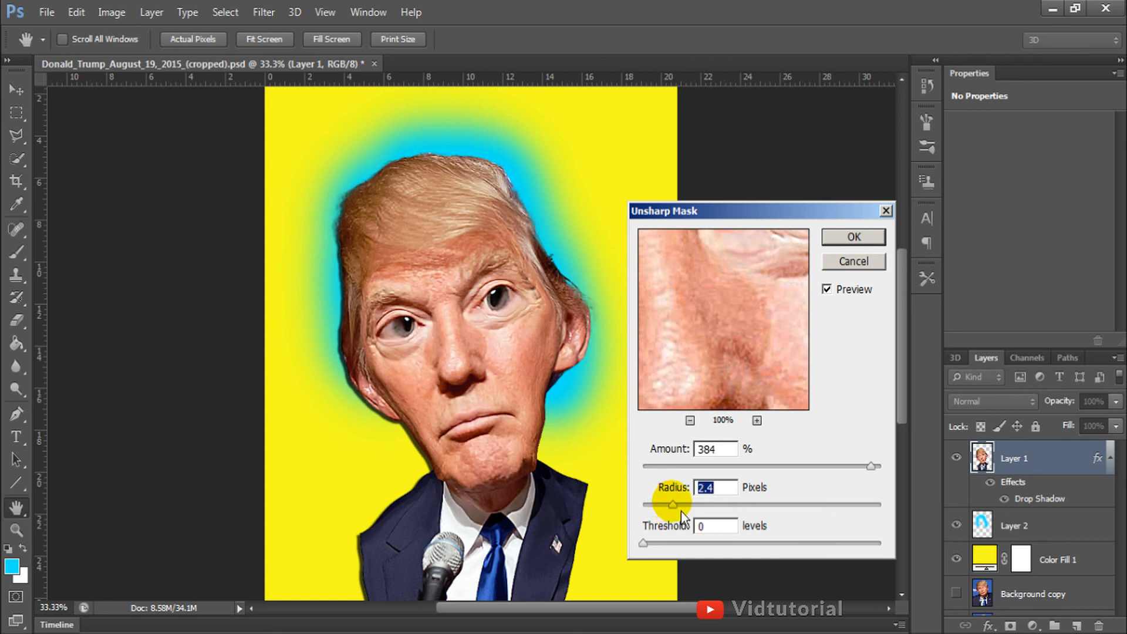
pyautogui.click(854, 238)
pyautogui.press('b')
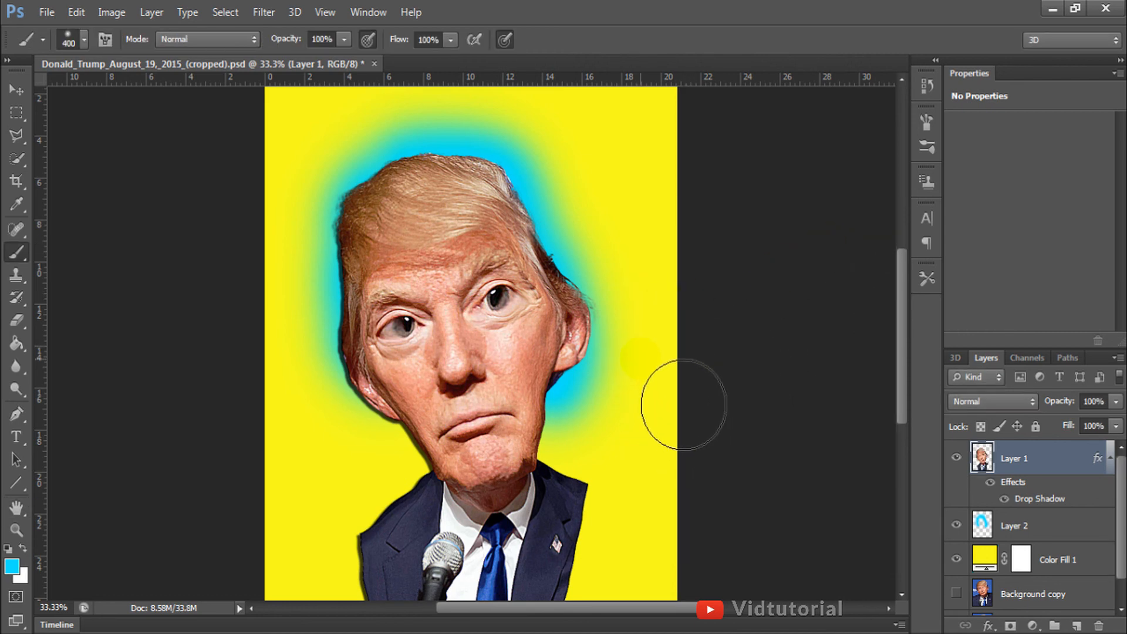
pyautogui.hotkey('ctrl', '+')
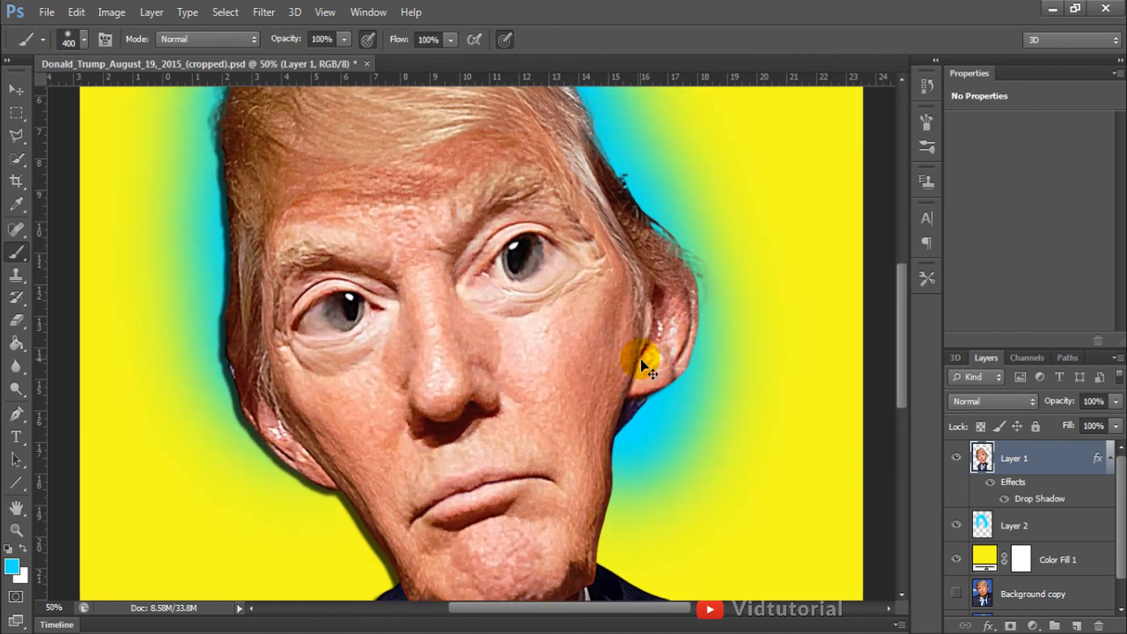
pyautogui.hotkey('ctrl', '-')
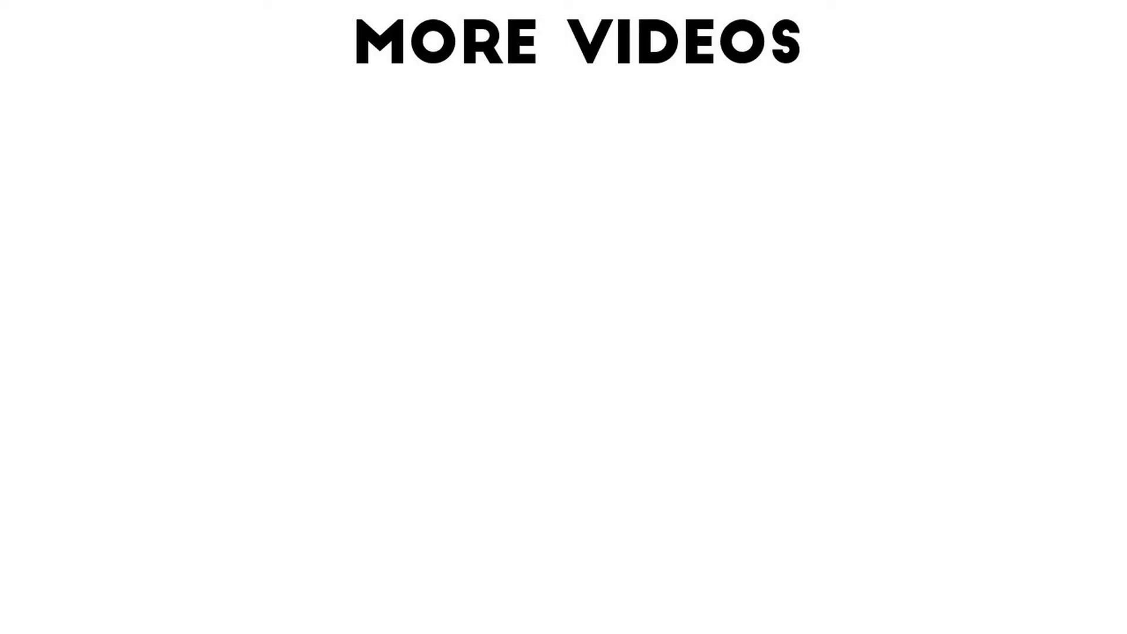